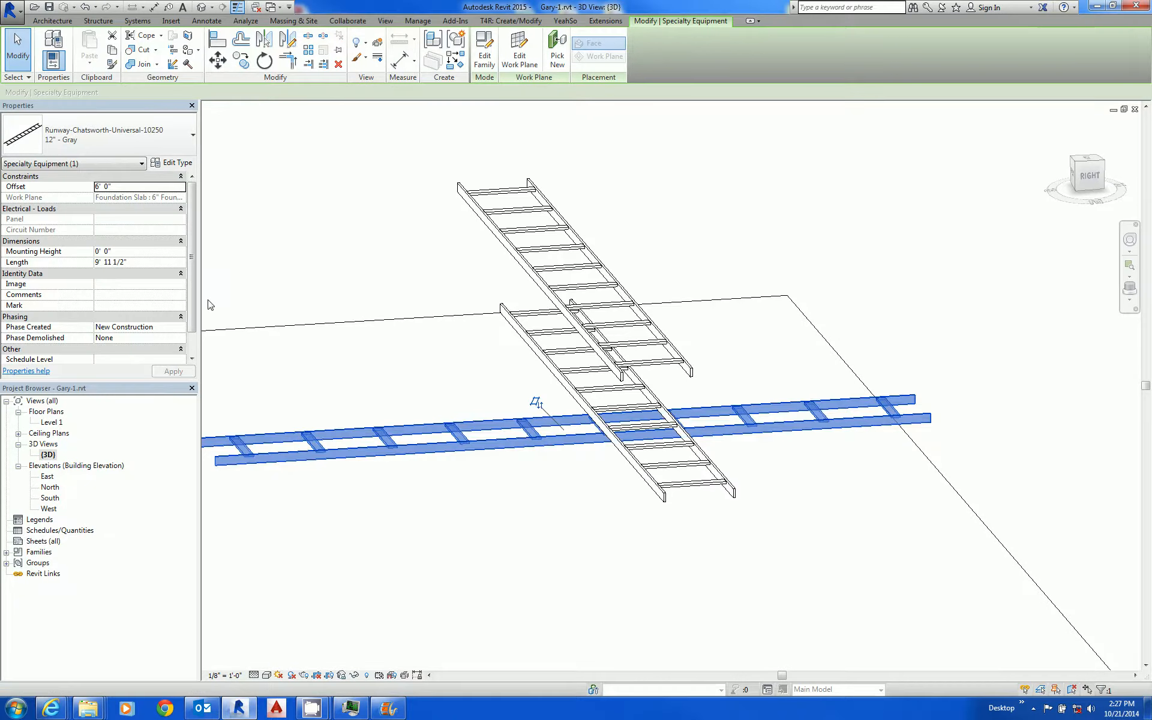
# Check the offset values of the two parallel stacked cable runways
pyautogui.click(540, 365)
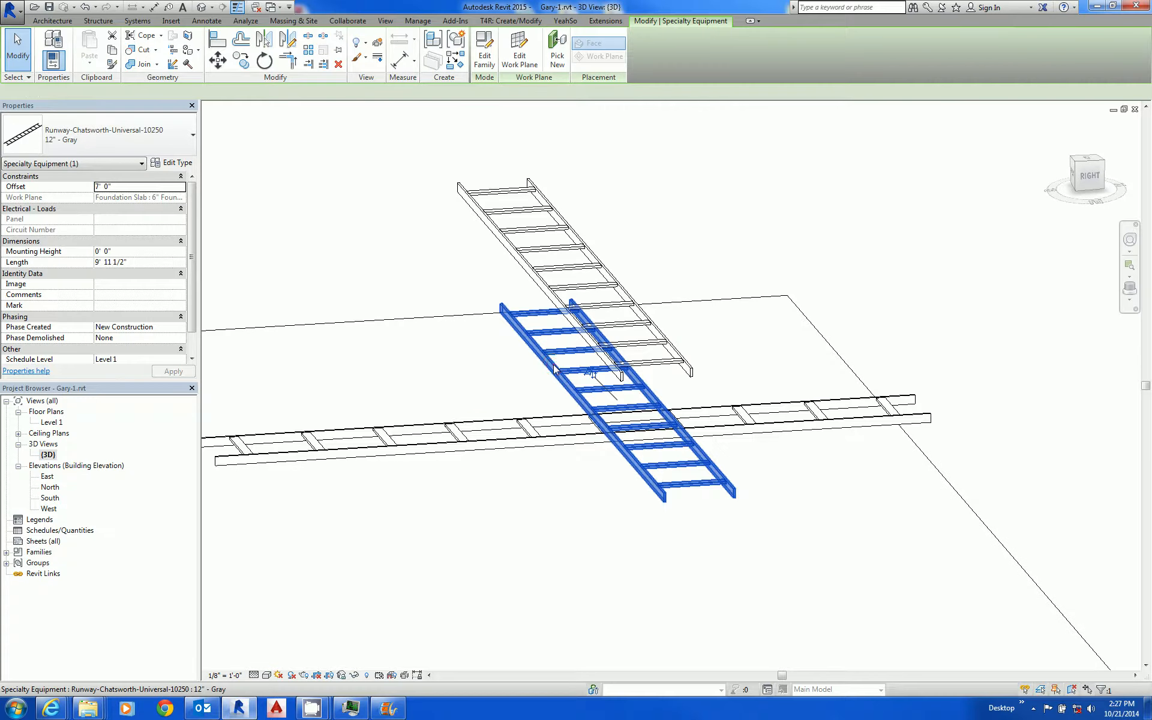
pyautogui.click(472, 217)
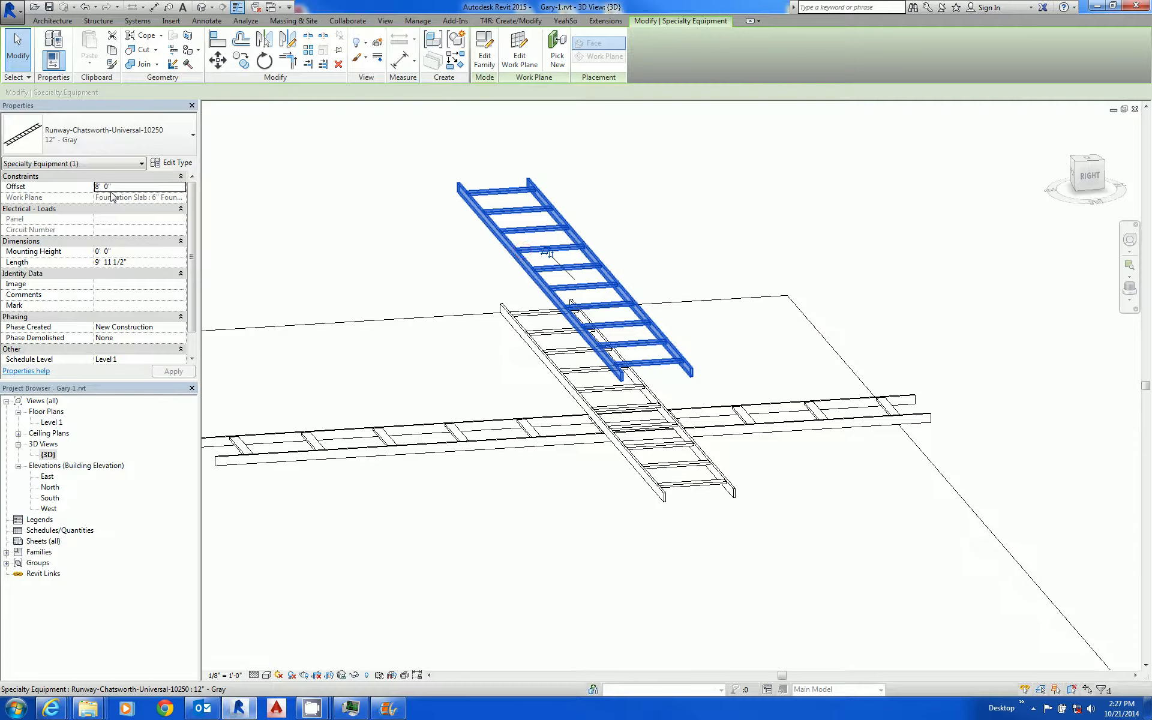
pyautogui.click(583, 554)
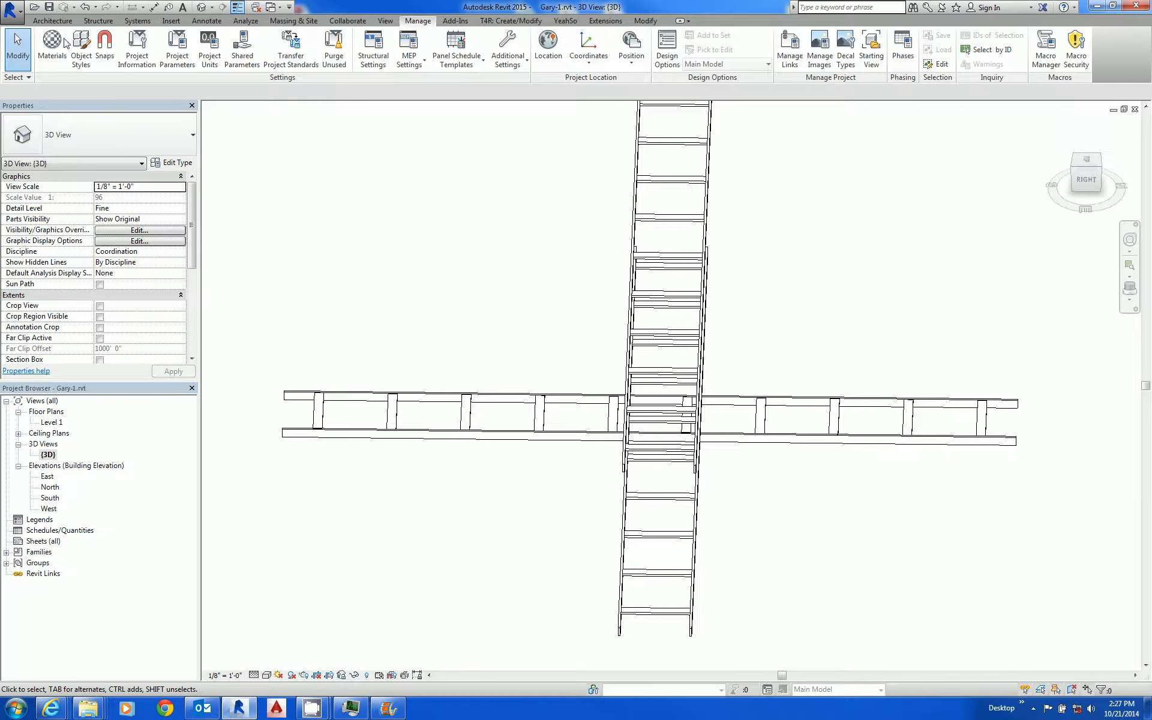
# Load the Seismic Rack Support-InLine-Stacked component family from the library's Cable Tray Supports folder
pyautogui.click(52, 21)
pyautogui.click(145, 57)
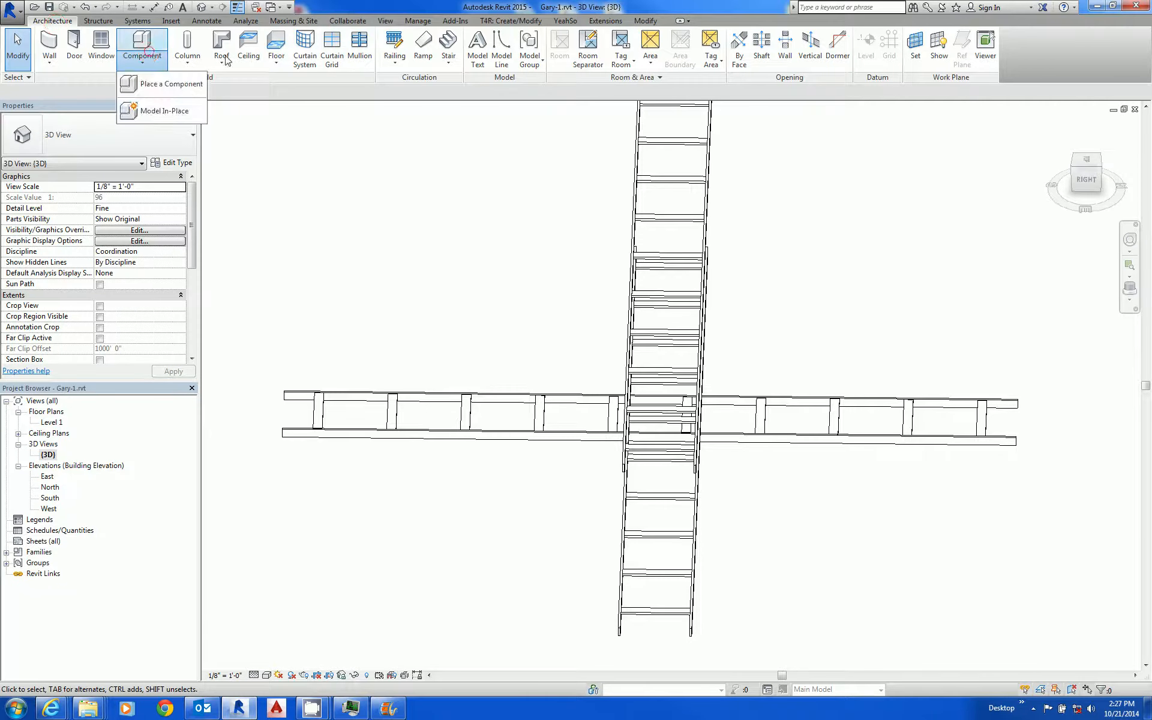
pyautogui.click(161, 84)
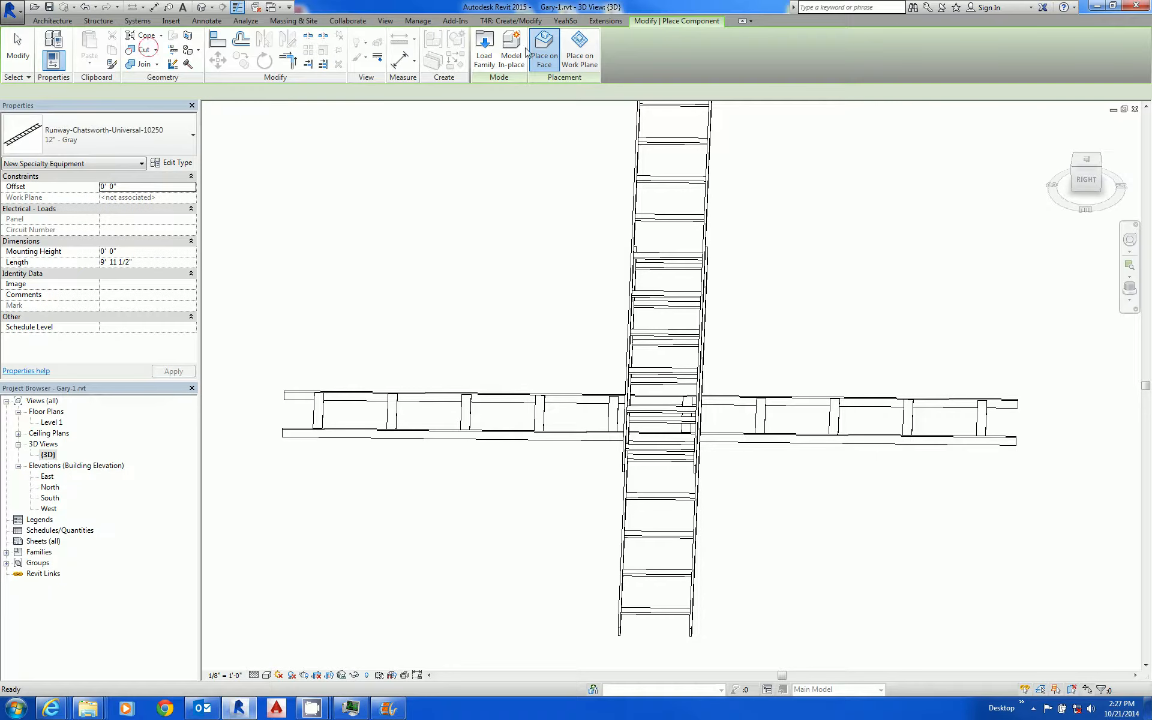
pyautogui.click(484, 57)
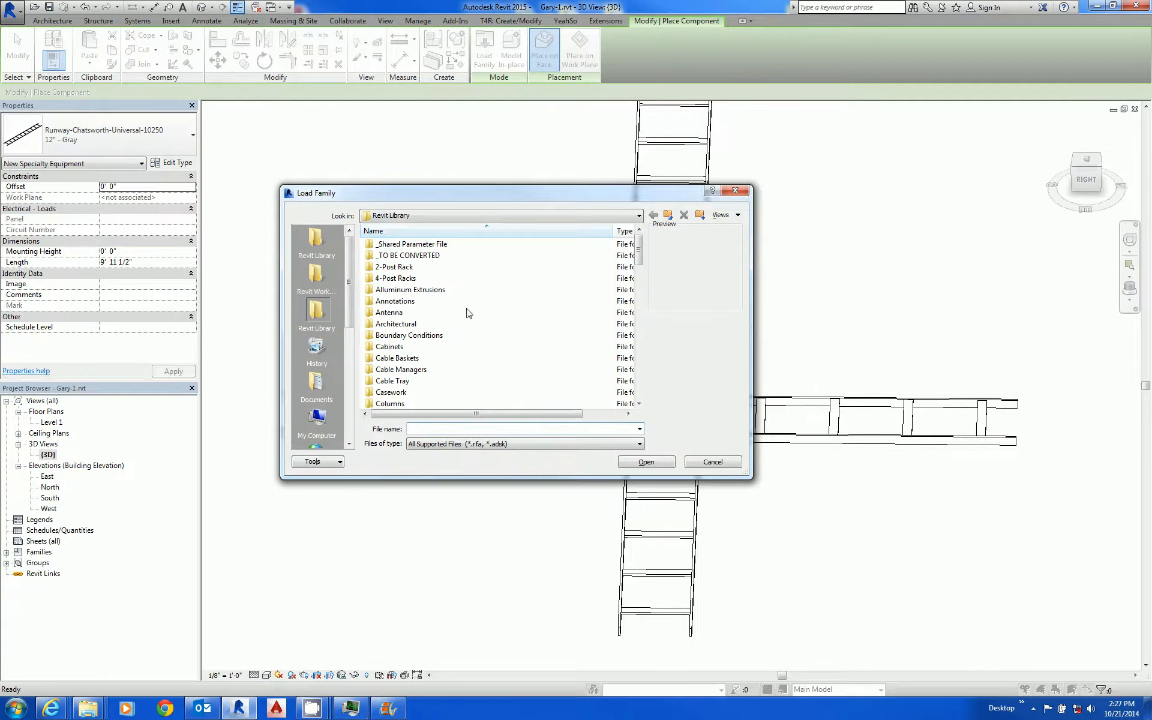
pyautogui.click(313, 243)
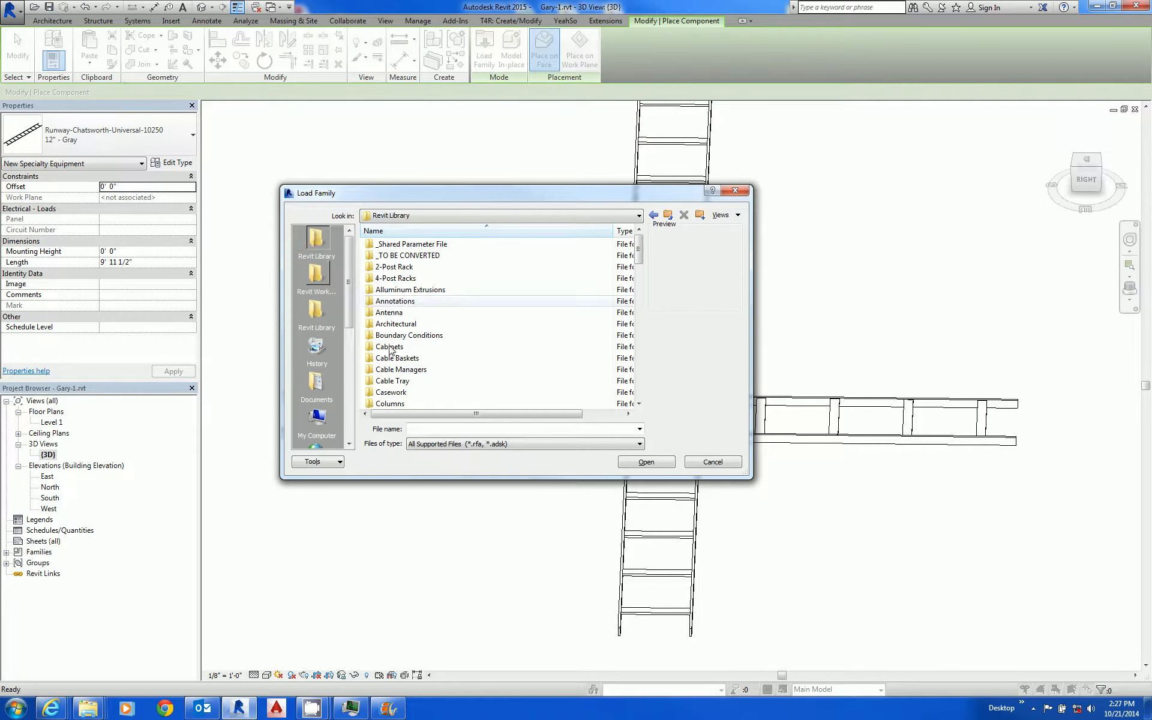
pyautogui.doubleClick(391, 383)
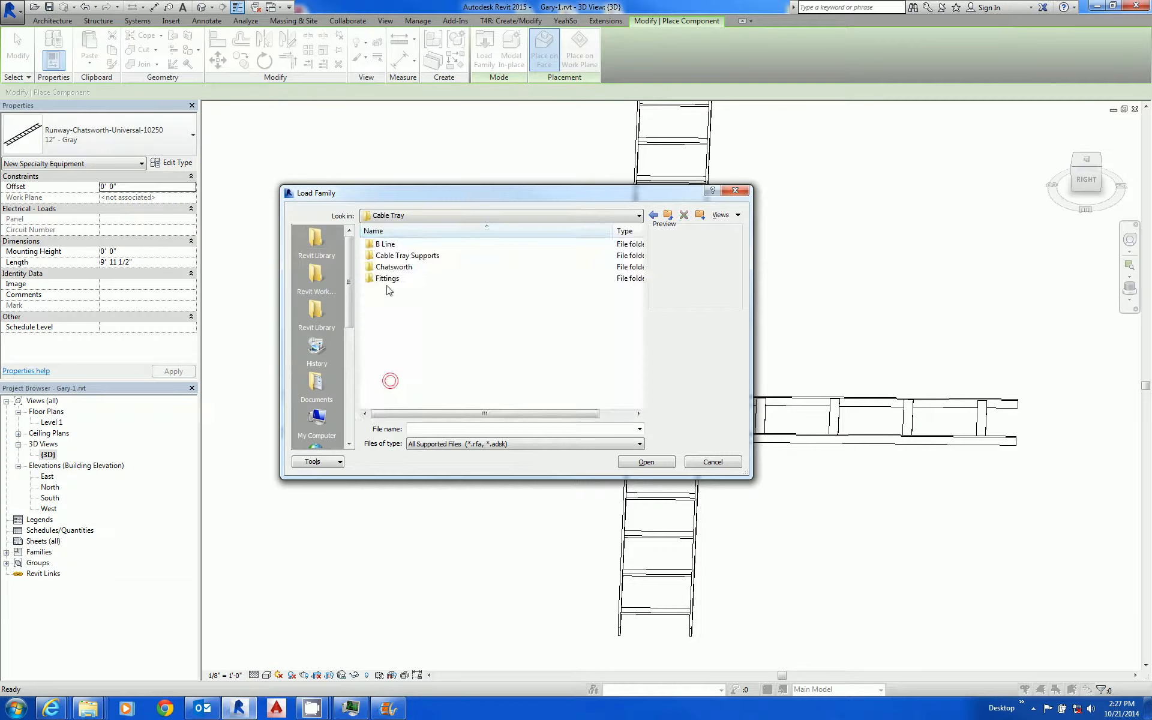
pyautogui.doubleClick(393, 256)
pyautogui.moveTo(637, 275); pyautogui.dragTo(630, 393)
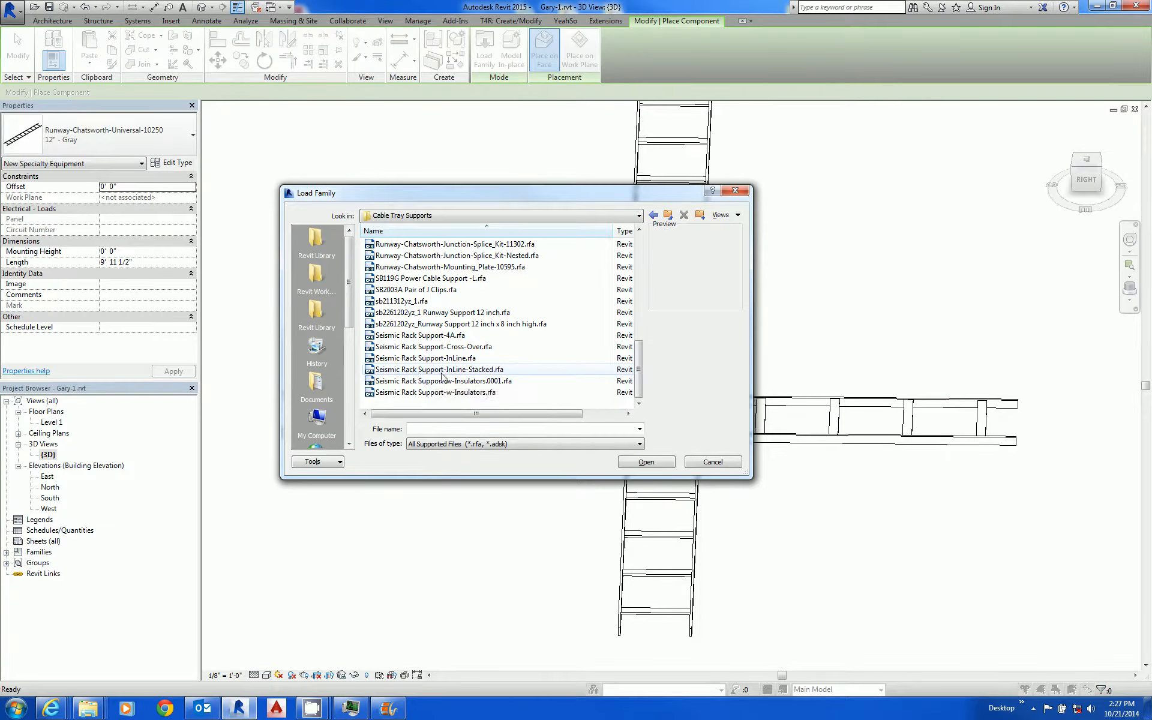
pyautogui.click(468, 370)
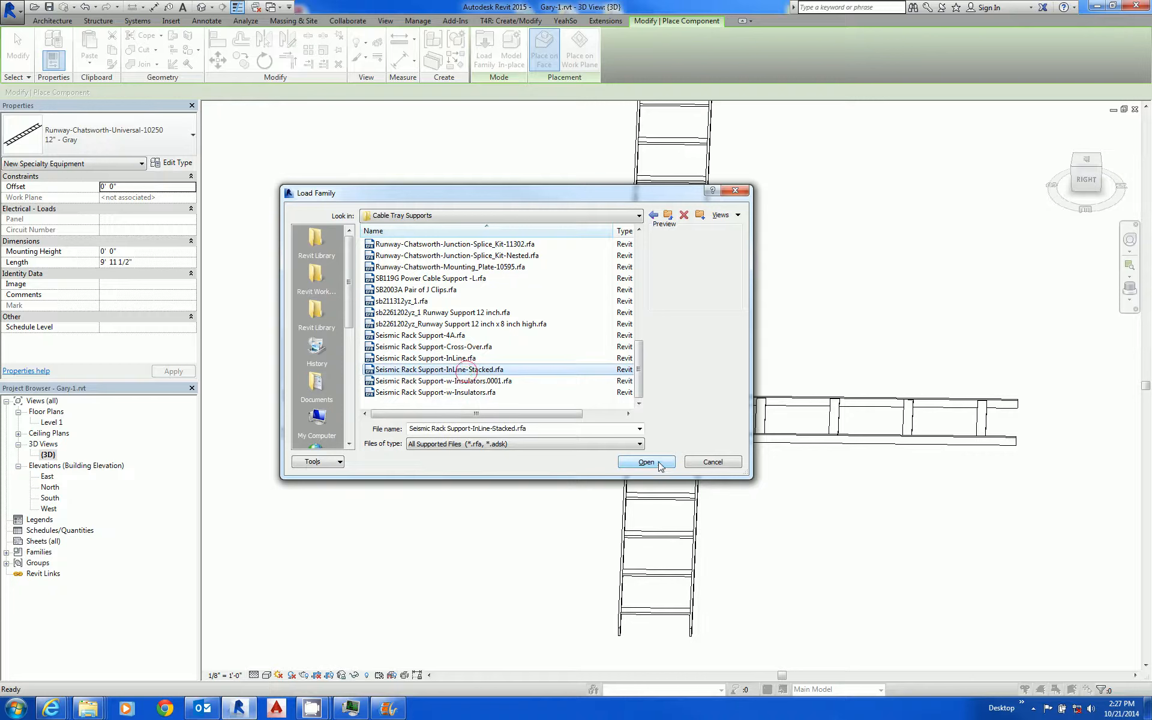
pyautogui.click(658, 462)
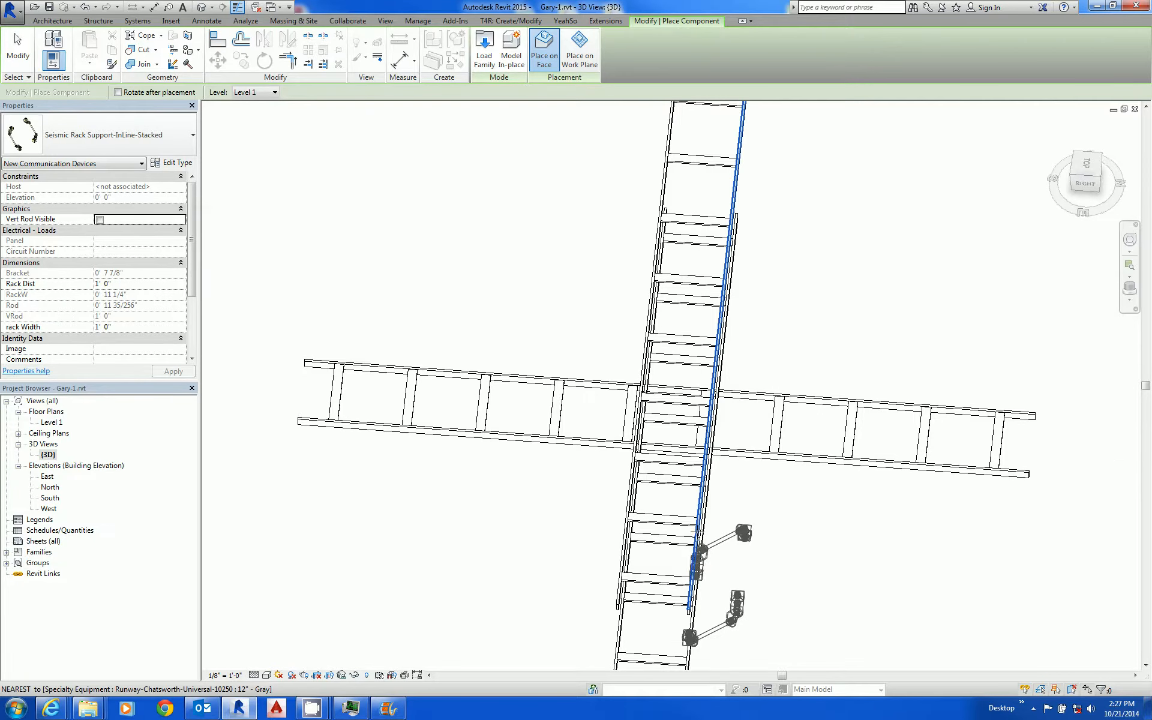
# Place one Seismic Rack Support-InLine-Stacked on the upper runway, centred between its side rails and bracing down to the lower runway
pyautogui.scroll(5, 699, 549)
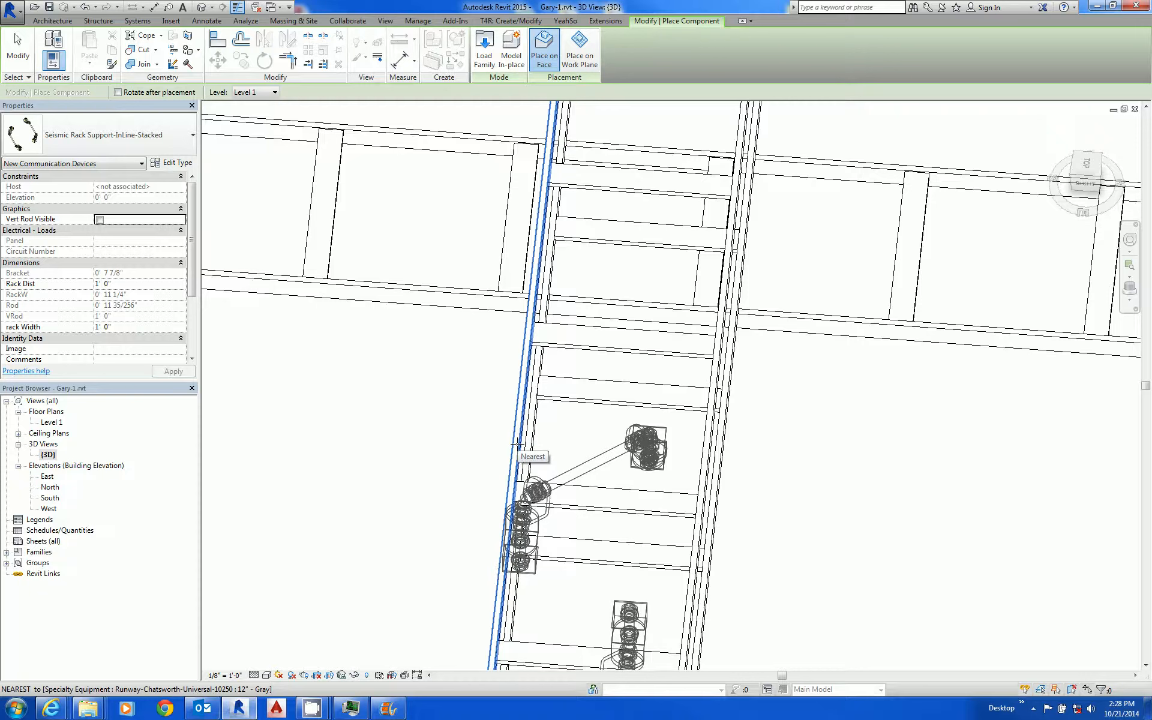
pyautogui.click(517, 444)
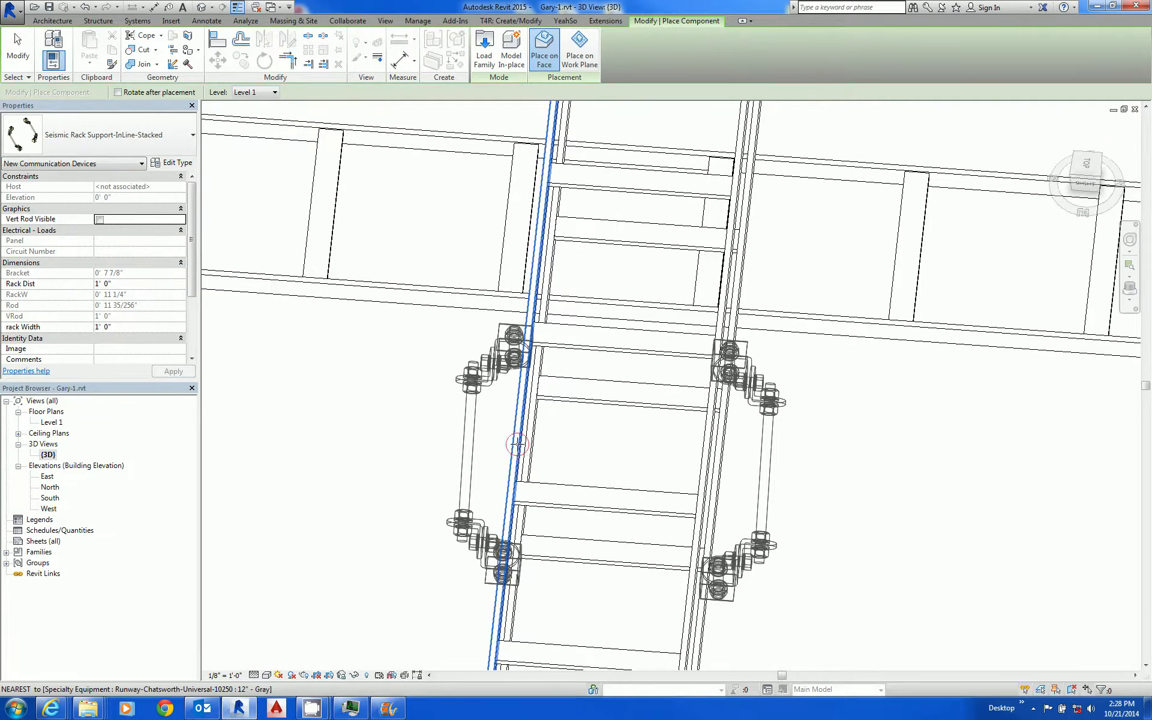
pyautogui.press('r')
pyautogui.press('o')
pyautogui.click(588, 437)
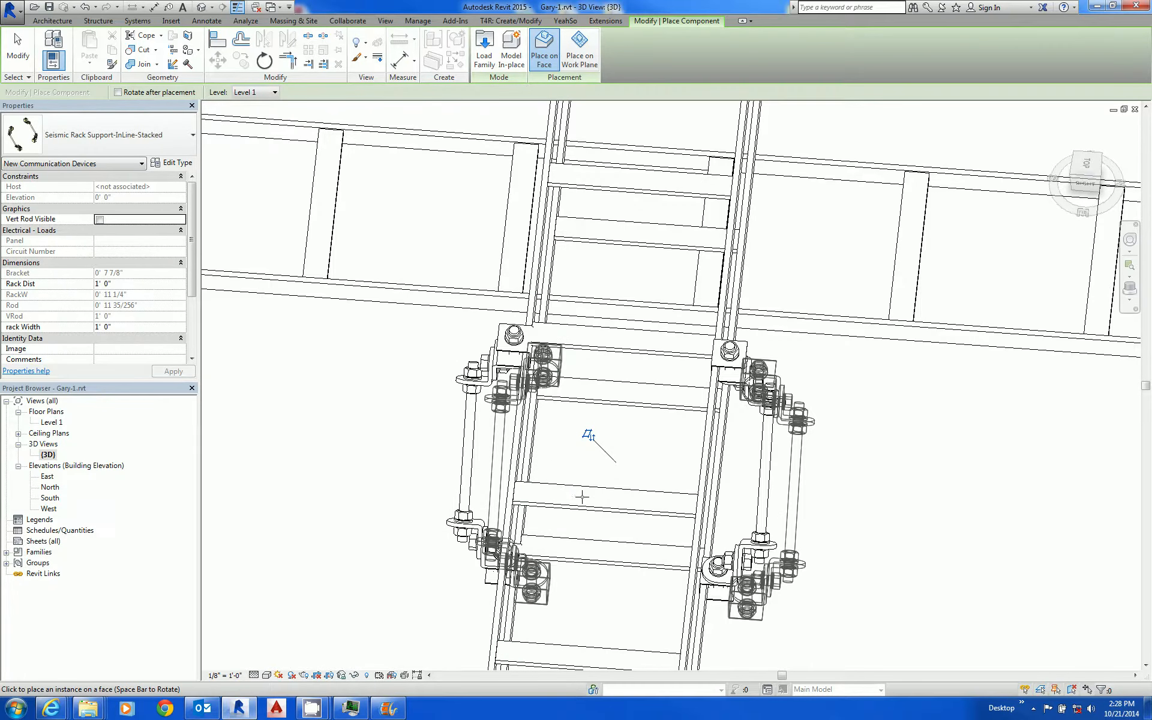
pyautogui.click(585, 503)
pyautogui.press('Escape')
pyautogui.press('Escape')
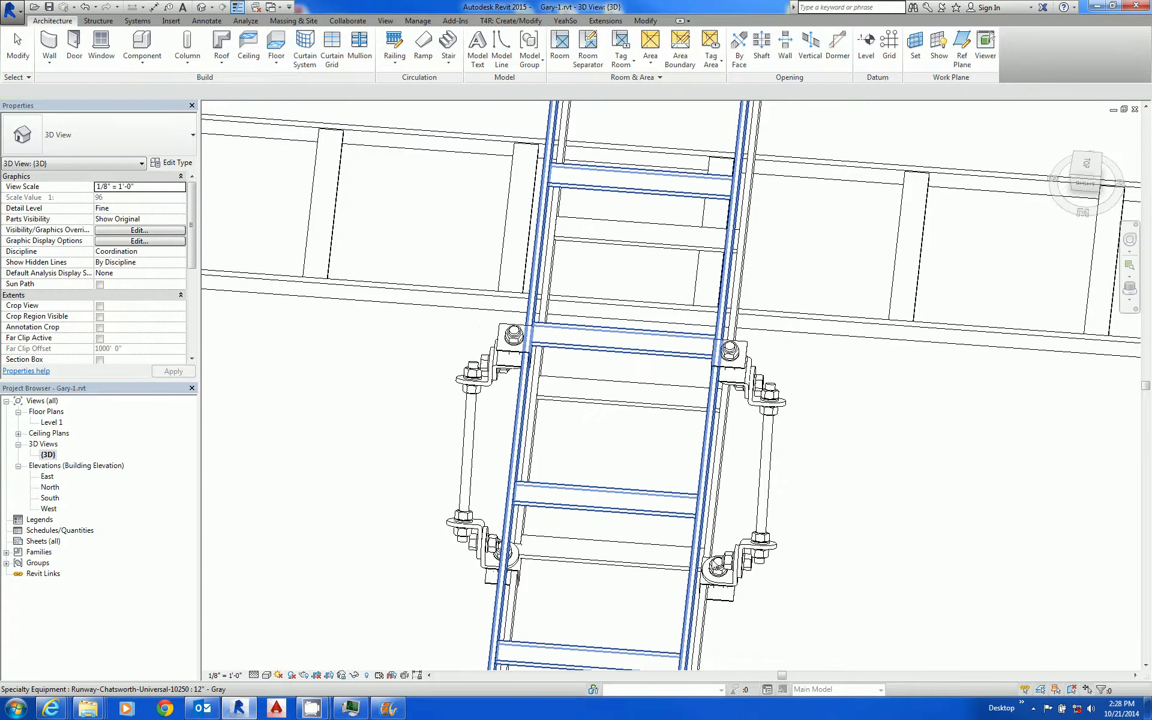
# Examine from close up and from the right side how the support's brackets fit the rails of both stacked runways
pyautogui.keyDown('shift'); pyautogui.moveTo(868, 638); pyautogui.dragTo(862, 639, button='middle'); pyautogui.keyUp('shift')
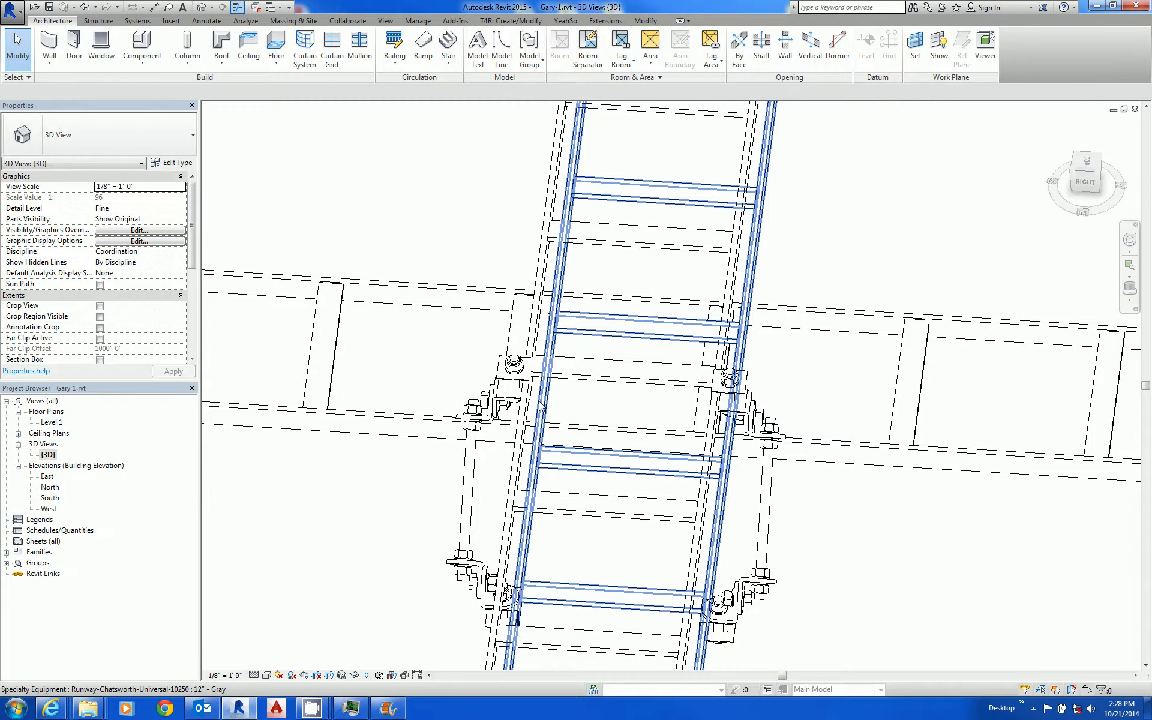
pyautogui.scroll(5, 534, 408)
pyautogui.scroll(3, 525, 388)
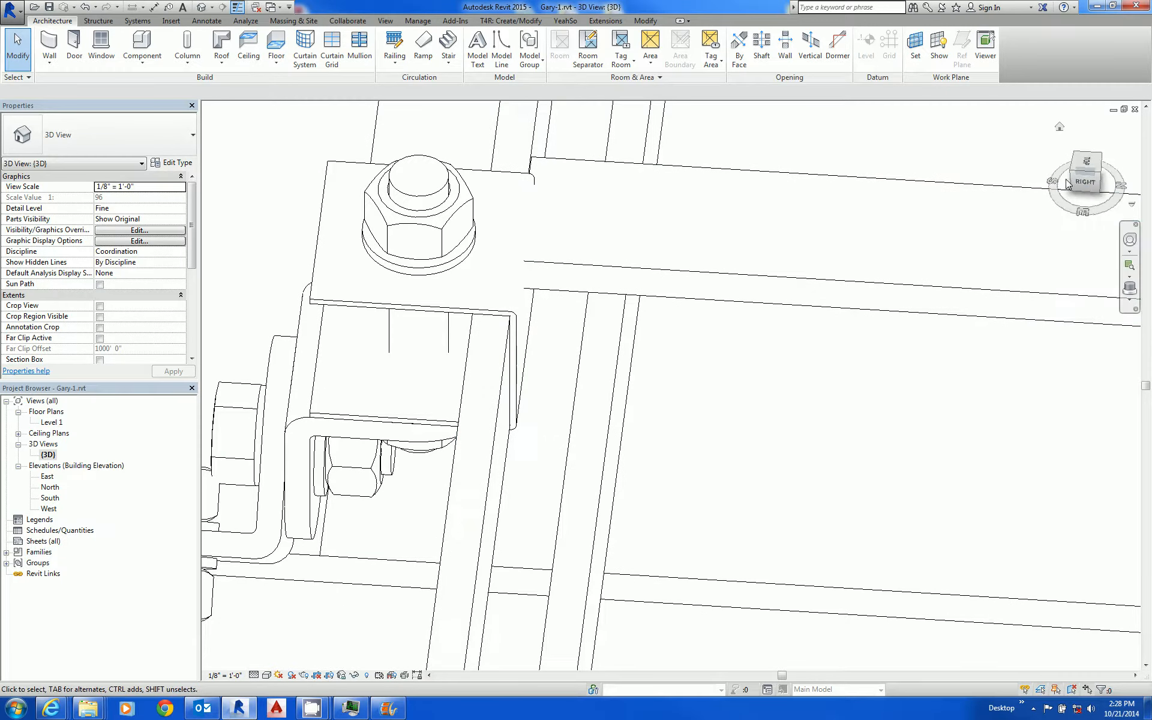
pyautogui.click(1087, 181)
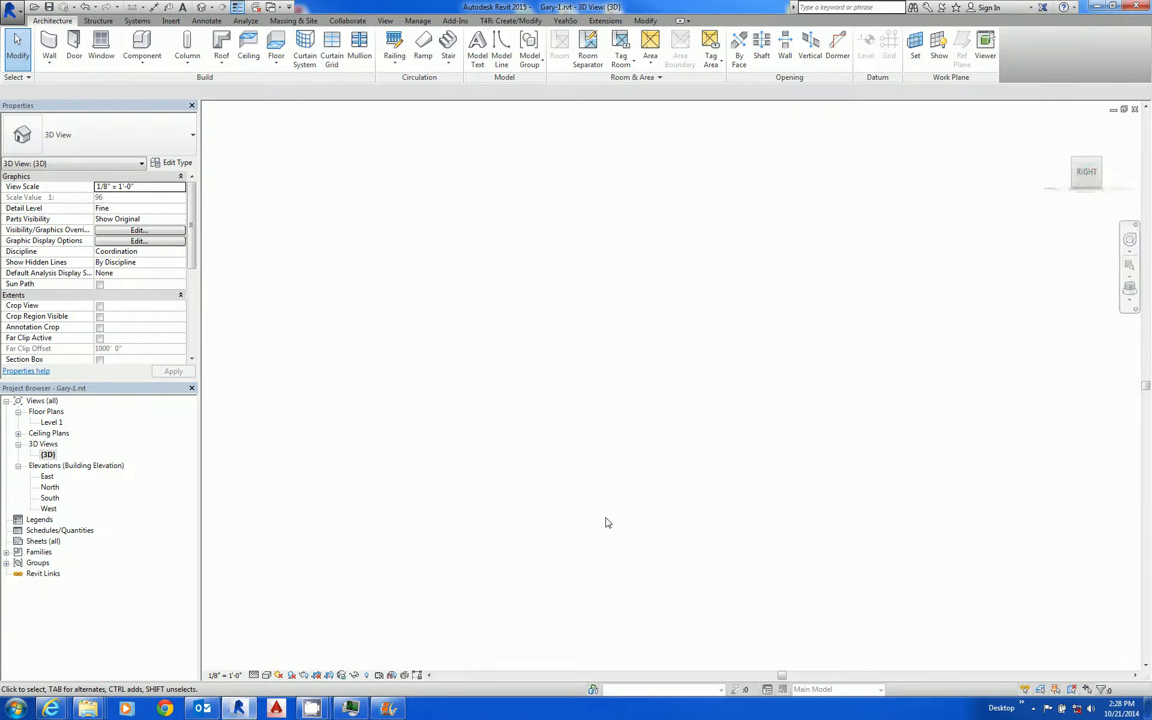
pyautogui.scroll(3, 771, 359)
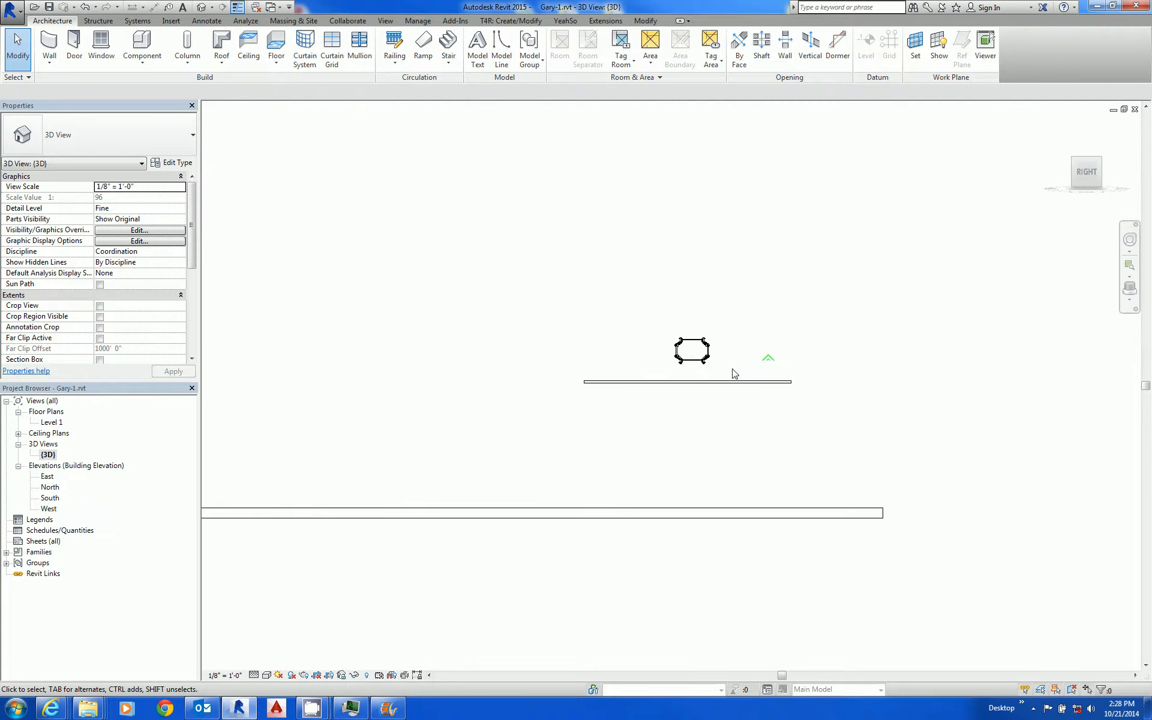
pyautogui.scroll(10, 682, 330)
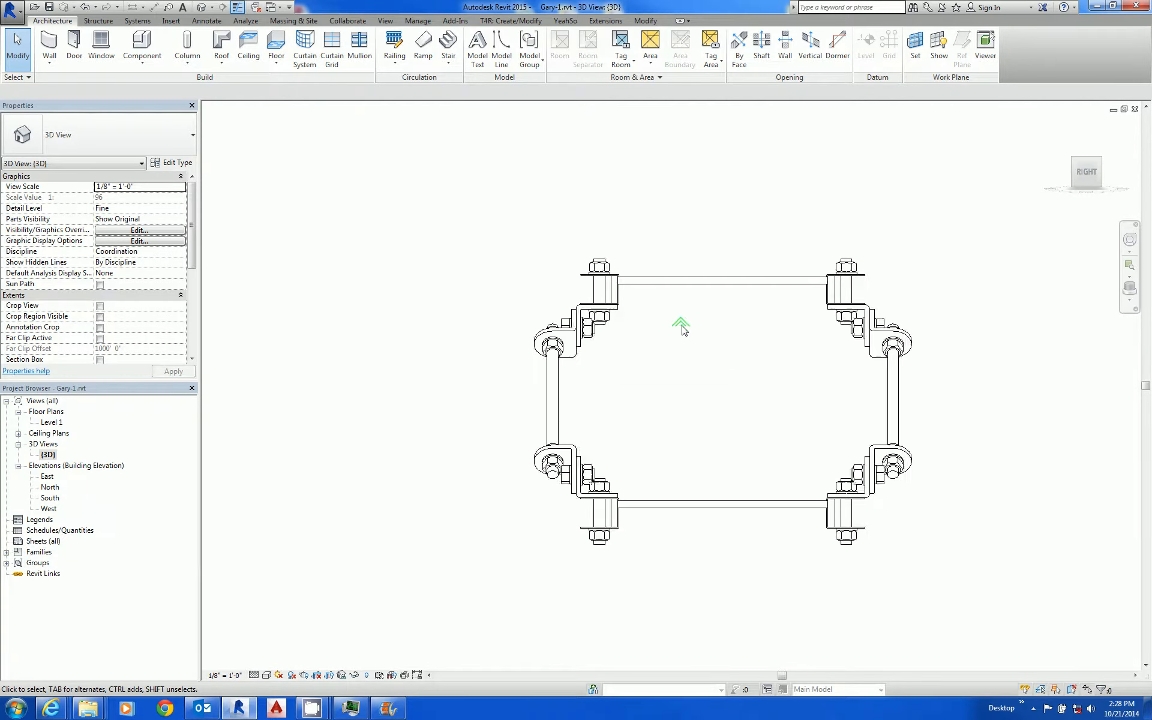
pyautogui.scroll(2, 611, 290)
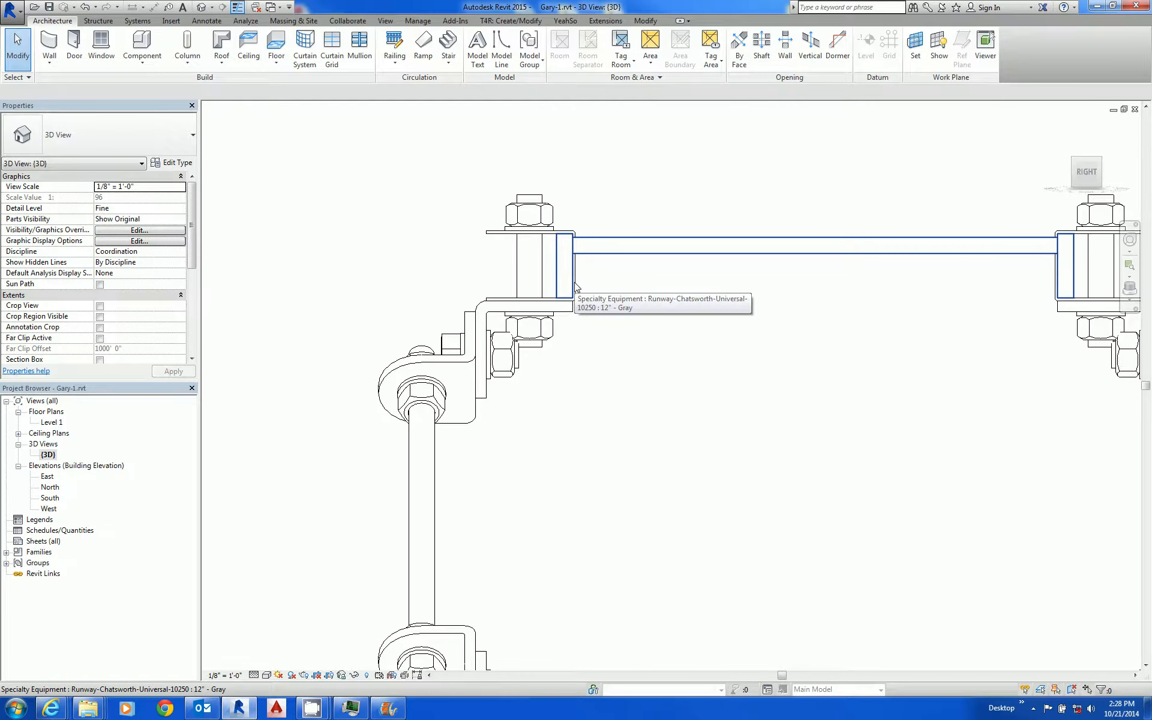
pyautogui.press('Tab')
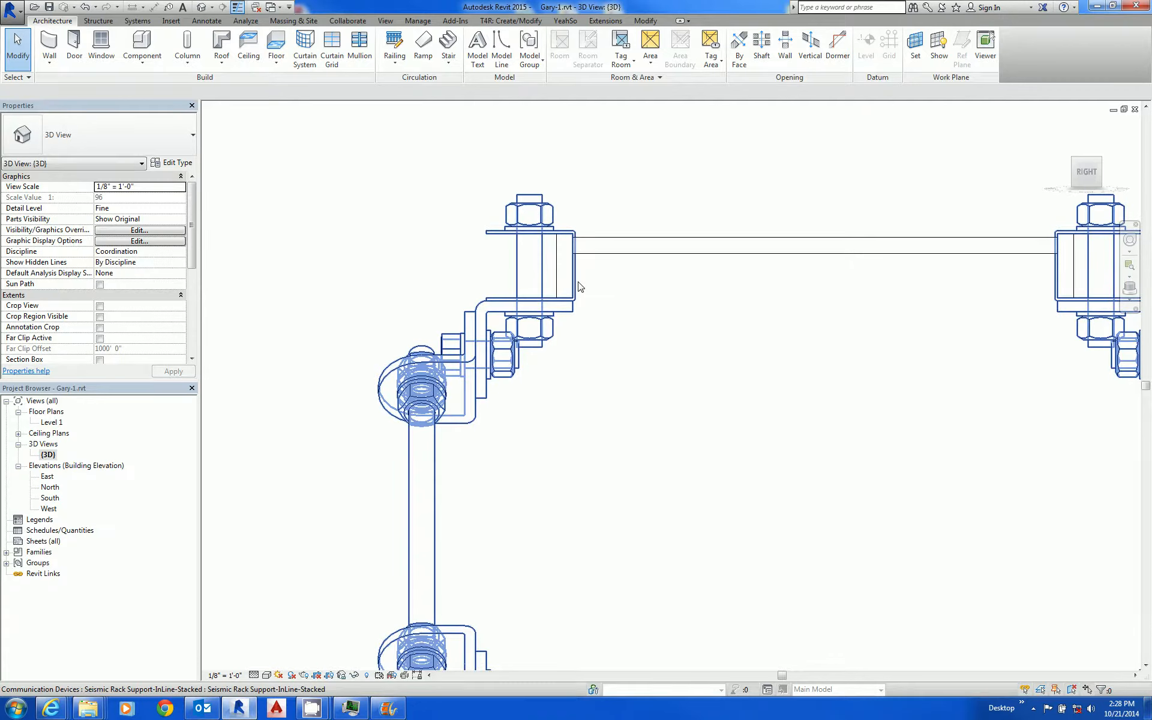
pyautogui.scroll(-5, 574, 459)
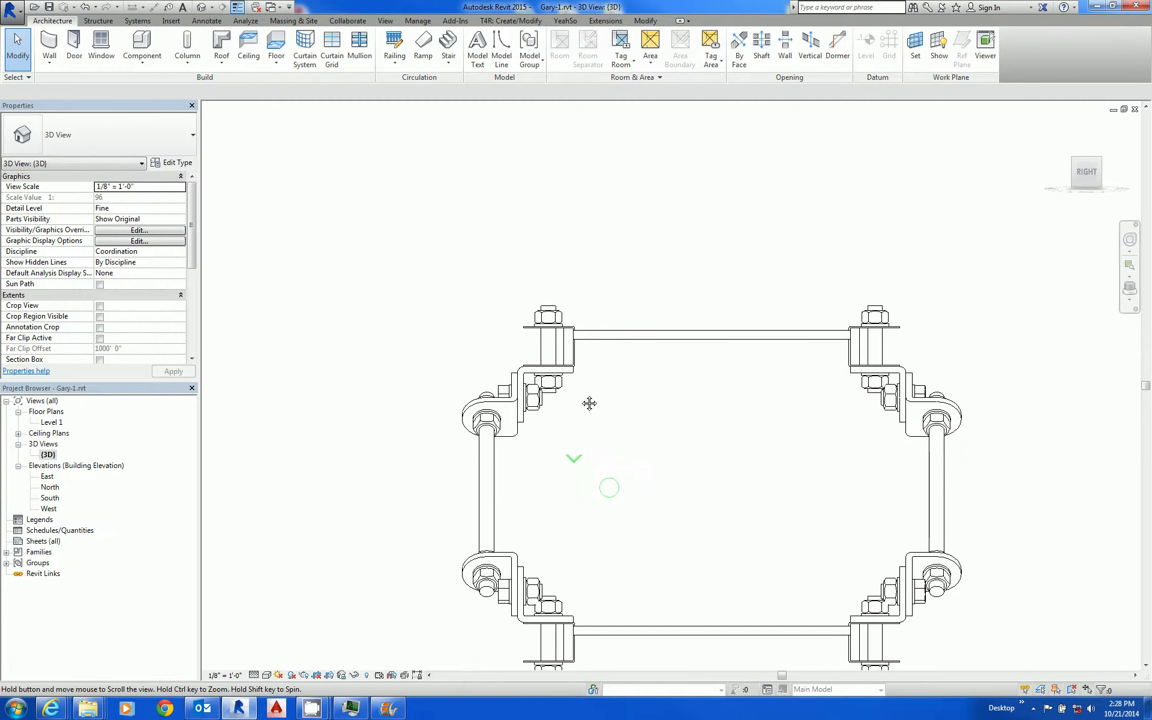
pyautogui.moveTo(551, 604); pyautogui.dragTo(563, 657, button='middle')
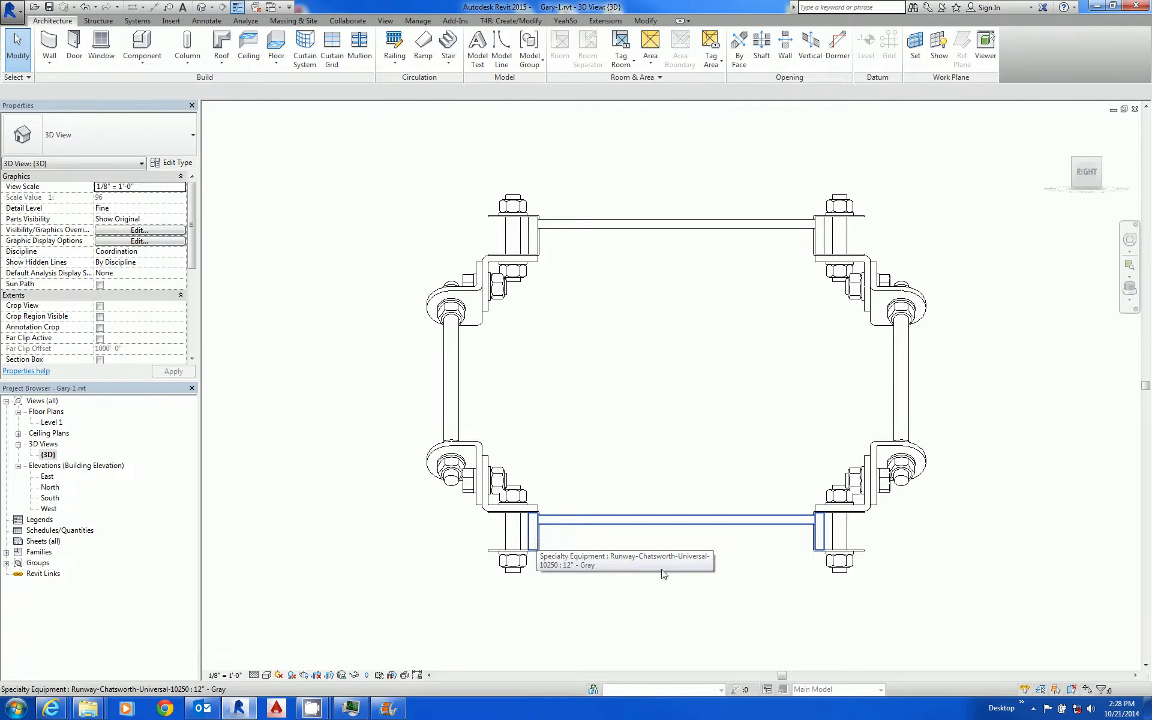
# Set the offset of the lower stacked runway to 6' 6"
pyautogui.scroll(-1, 663, 574)
pyautogui.click(687, 533)
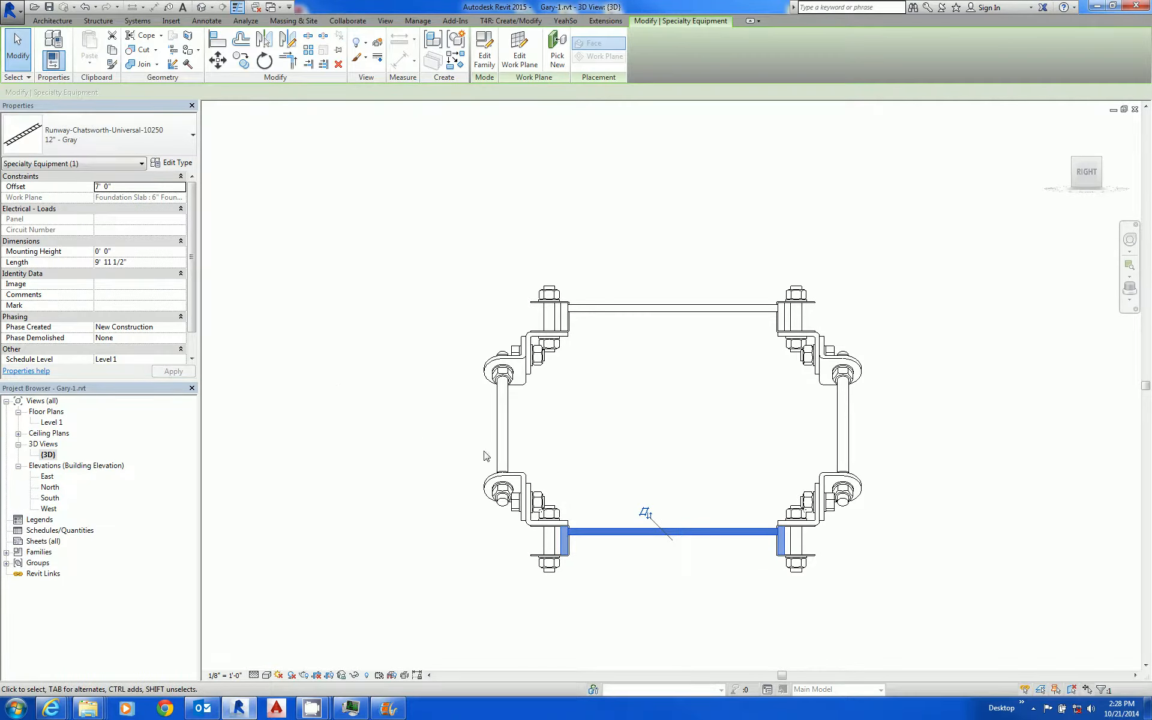
pyautogui.click(138, 187)
pyautogui.write('6\' 6"')
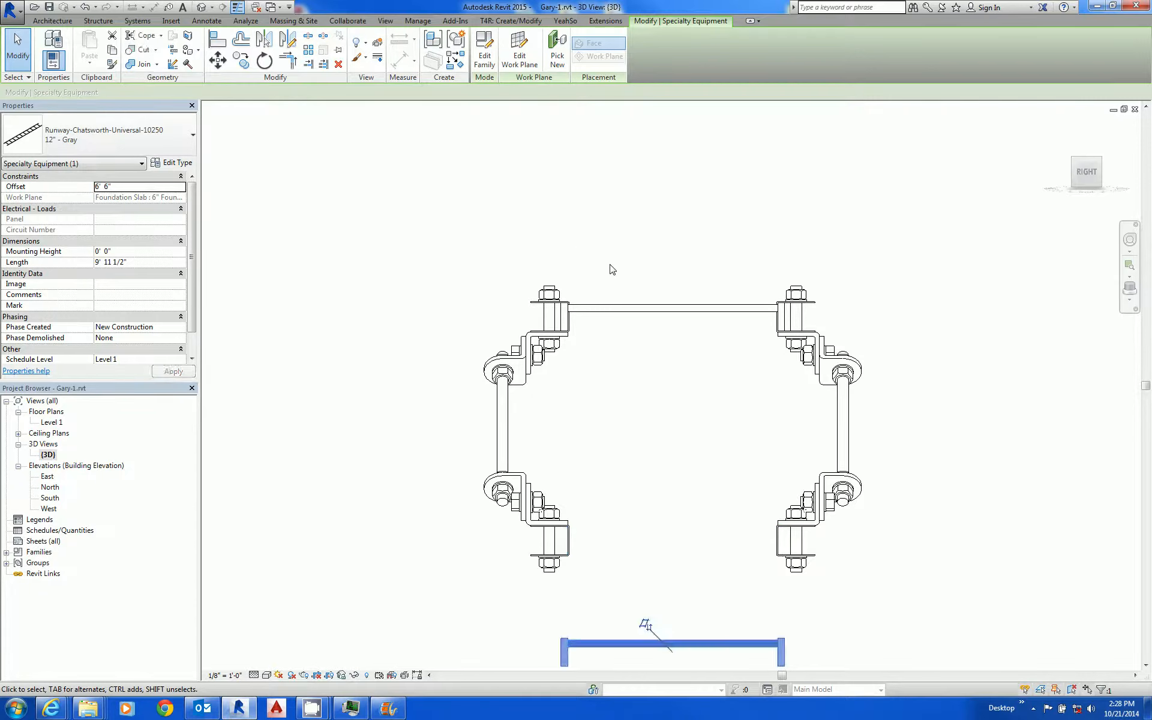
# Set the seismic support's Rack Dist to 1' 6" to match the runway spacing
pyautogui.click(565, 540)
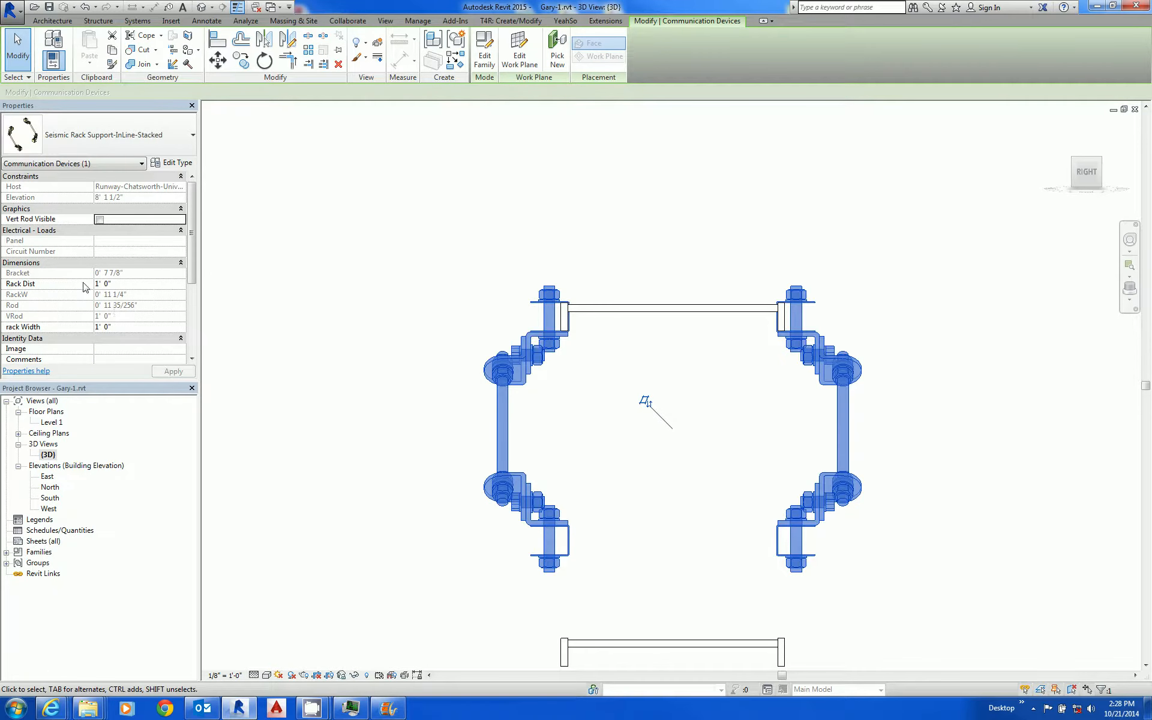
pyautogui.click(140, 283)
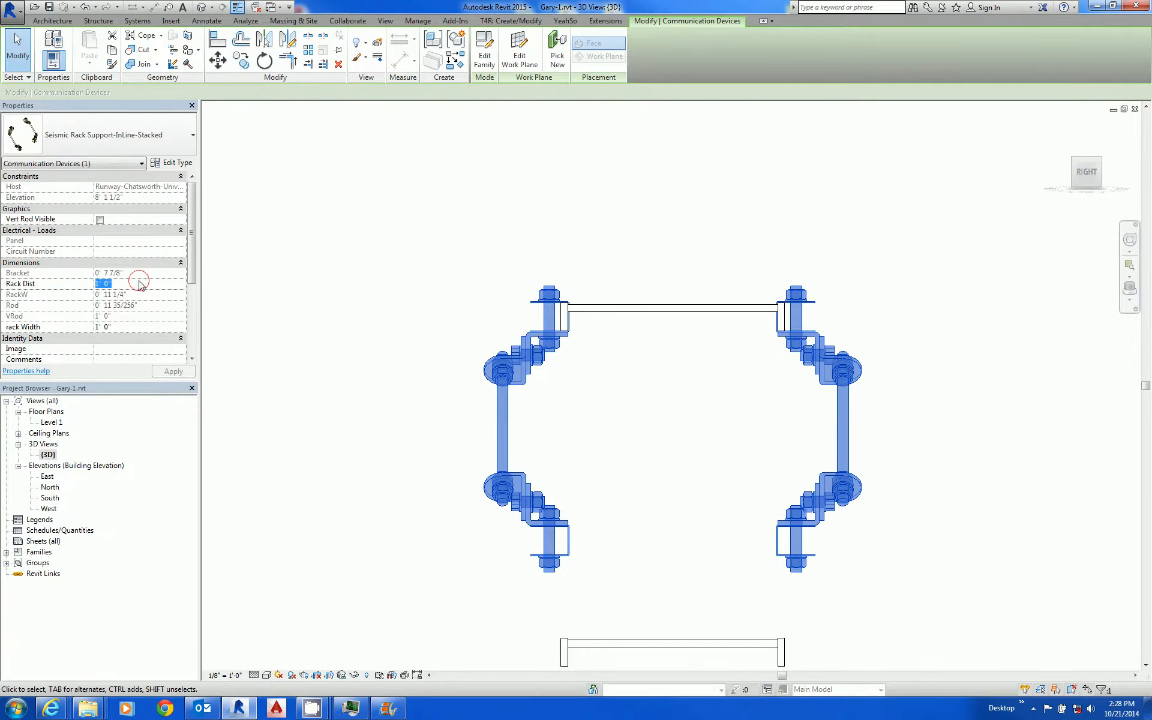
pyautogui.write('1.5')
pyautogui.press('Return')
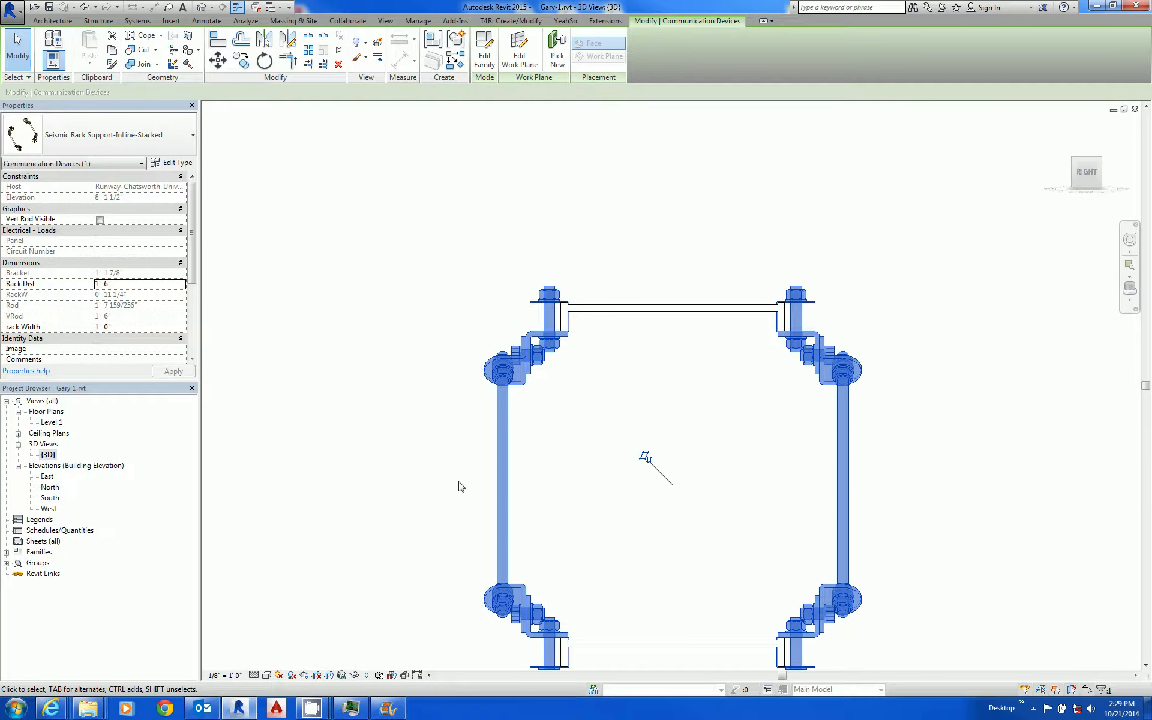
pyautogui.click(643, 433)
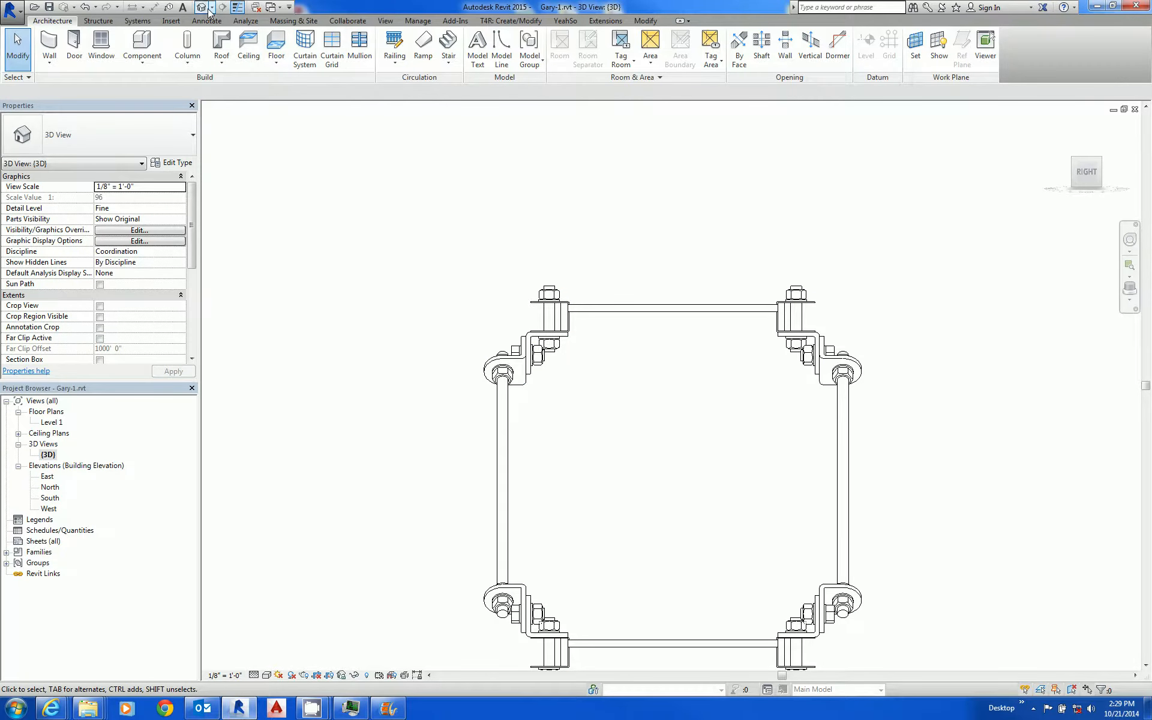
# Turn on Vert Rod Visible for the seismic support, working in an isometric 3D view
pyautogui.click(1102, 158)
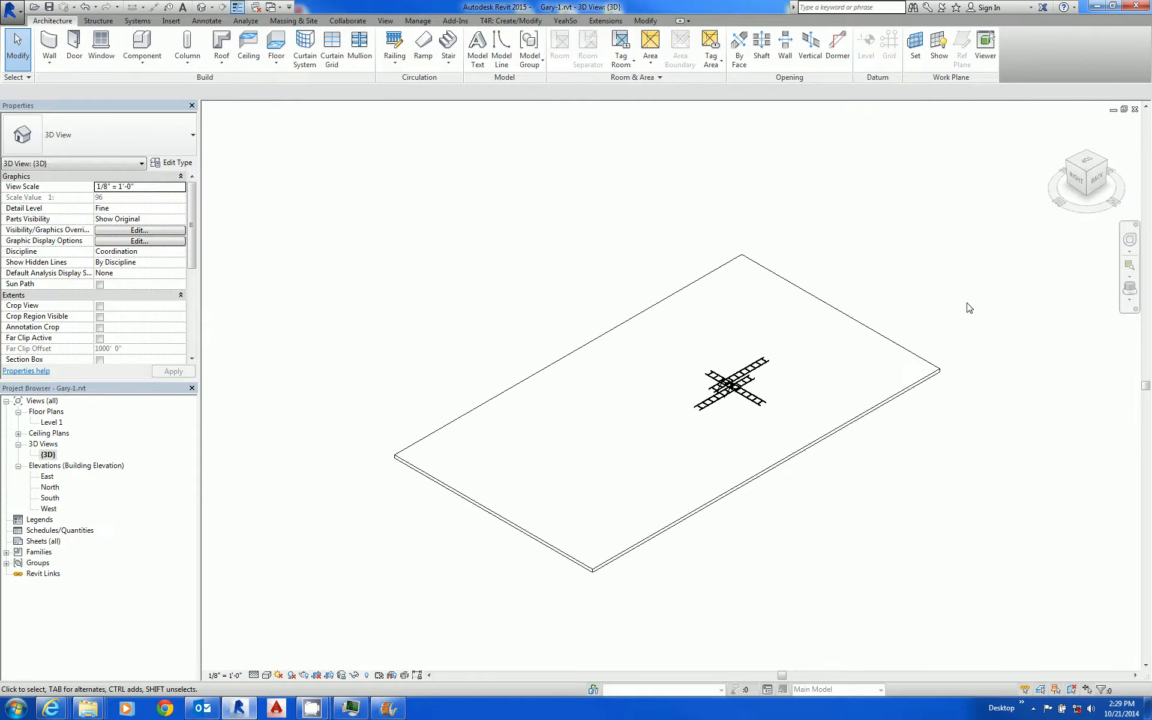
pyautogui.scroll(8, 848, 342)
pyautogui.scroll(4, 739, 415)
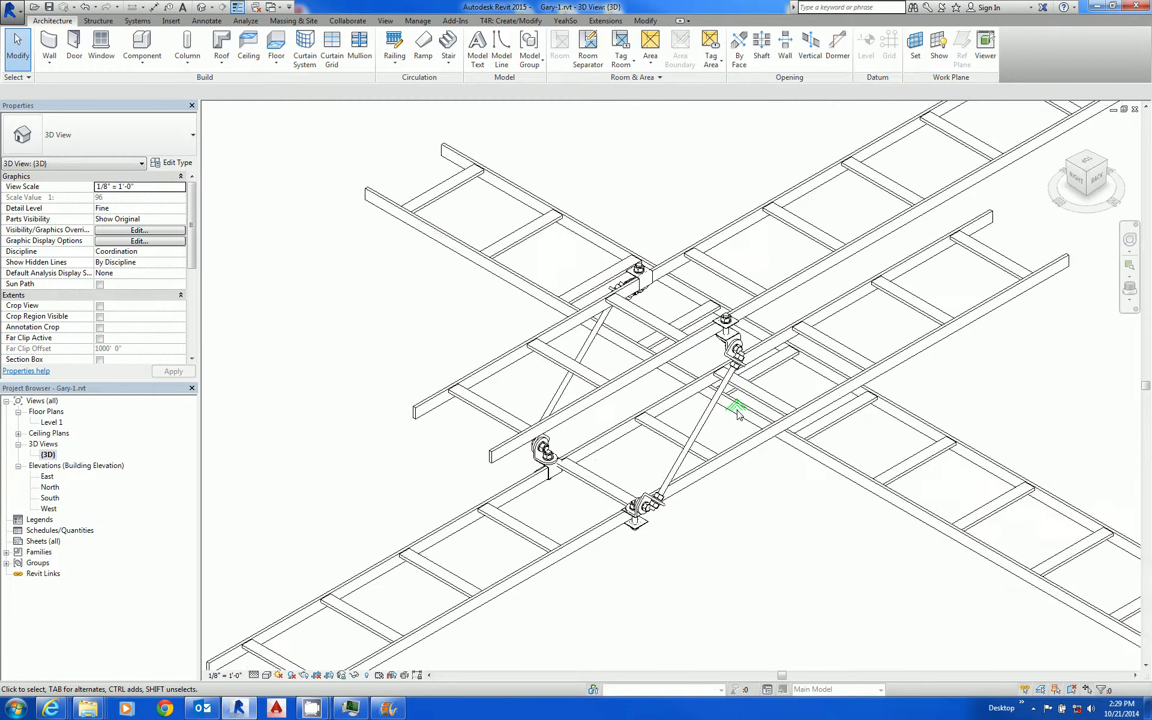
pyautogui.scroll(2, 718, 557)
pyautogui.keyDown('shift'); pyautogui.moveTo(718, 556); pyautogui.dragTo(747, 511, button='middle'); pyautogui.keyUp('shift')
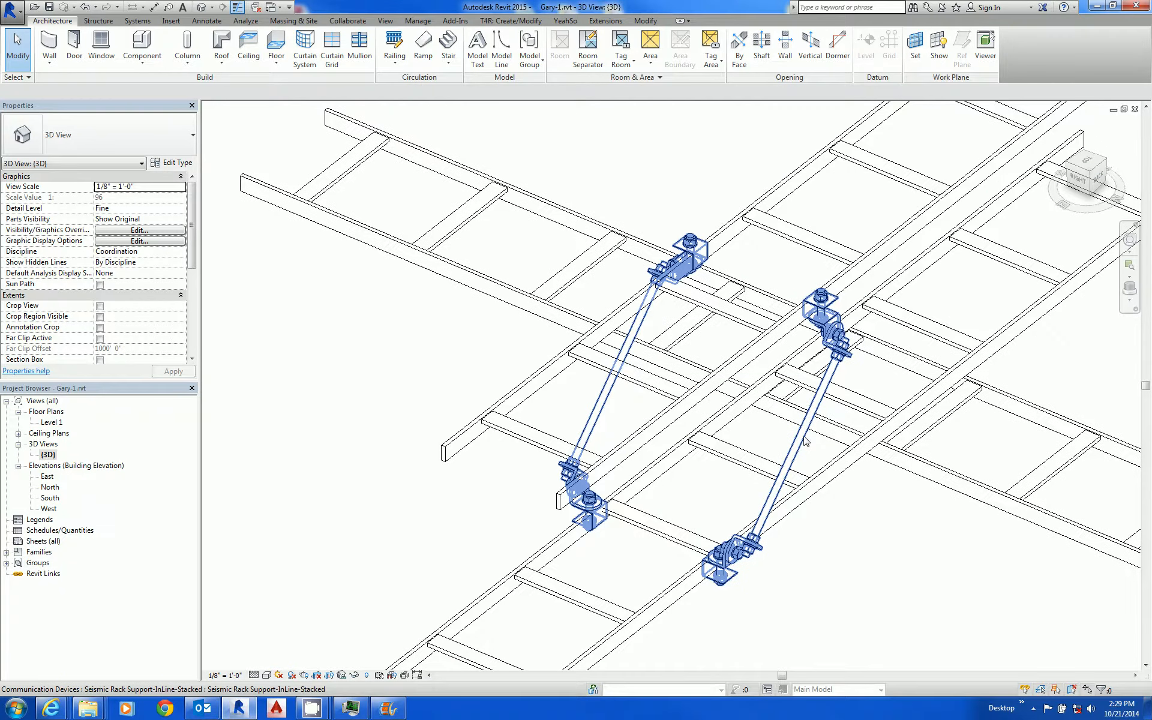
pyautogui.click(804, 435)
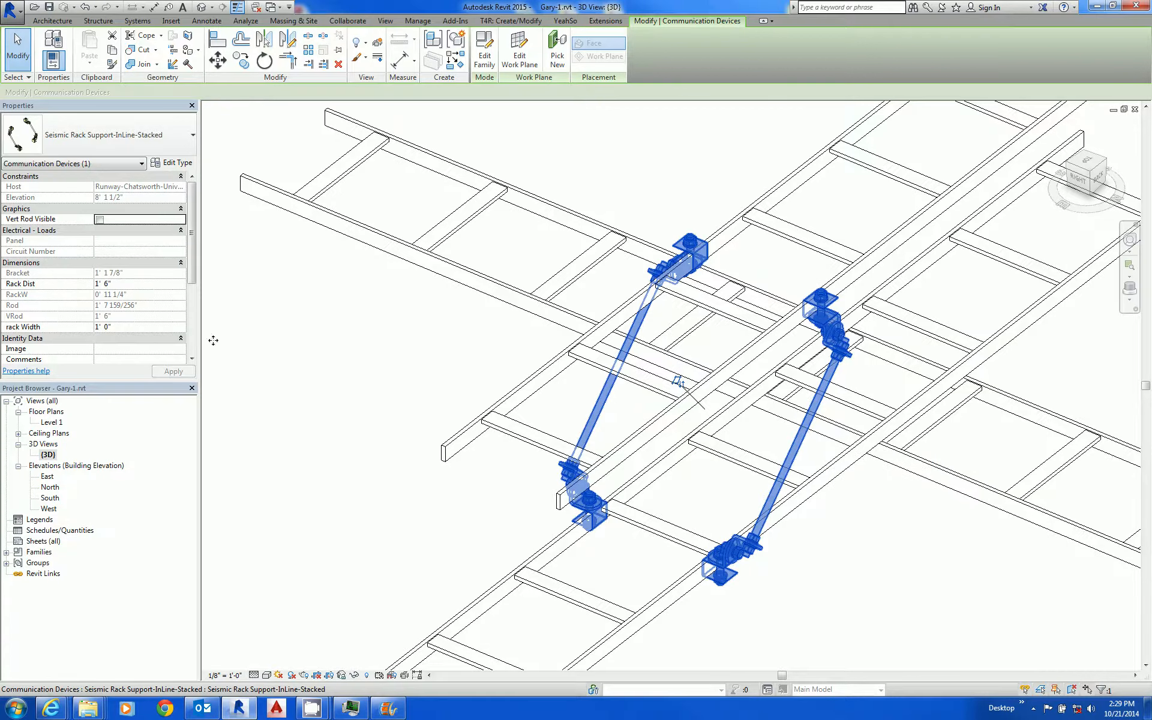
pyautogui.click(99, 219)
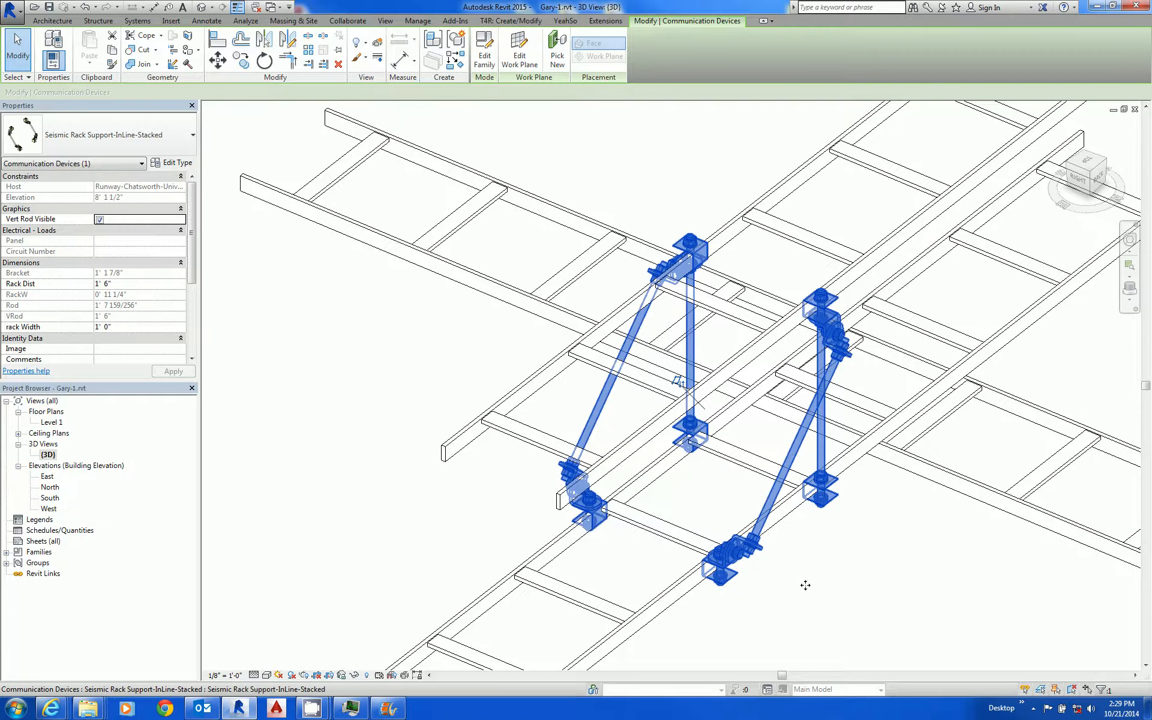
# Turn off Vert Rod Visible for the stacked in-line seismic support
pyautogui.keyDown('shift'); pyautogui.moveTo(729, 512); pyautogui.dragTo(817, 597, button='middle'); pyautogui.keyUp('shift')
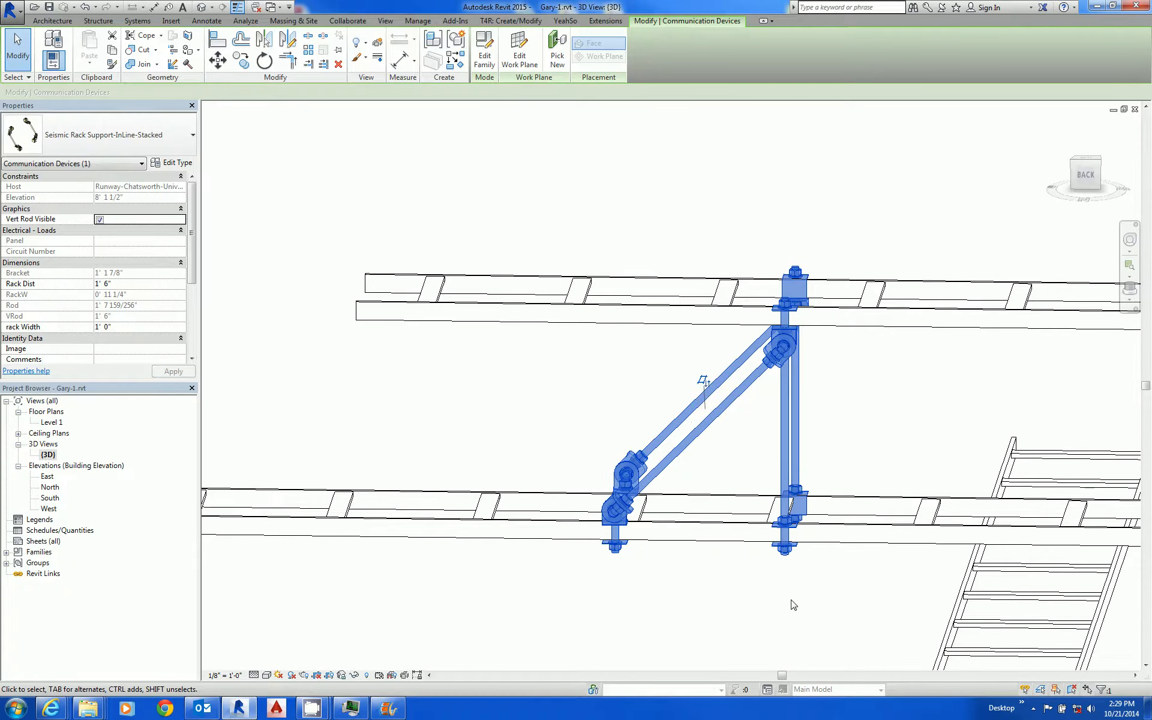
pyautogui.click(792, 602)
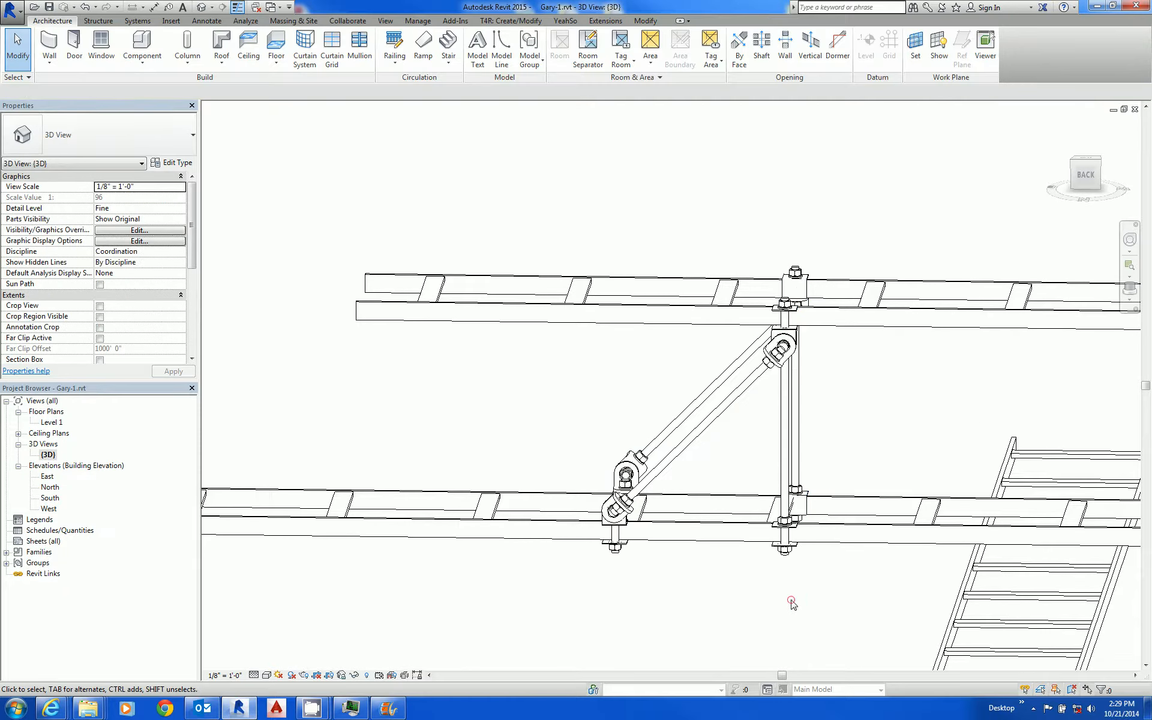
pyautogui.click(782, 486)
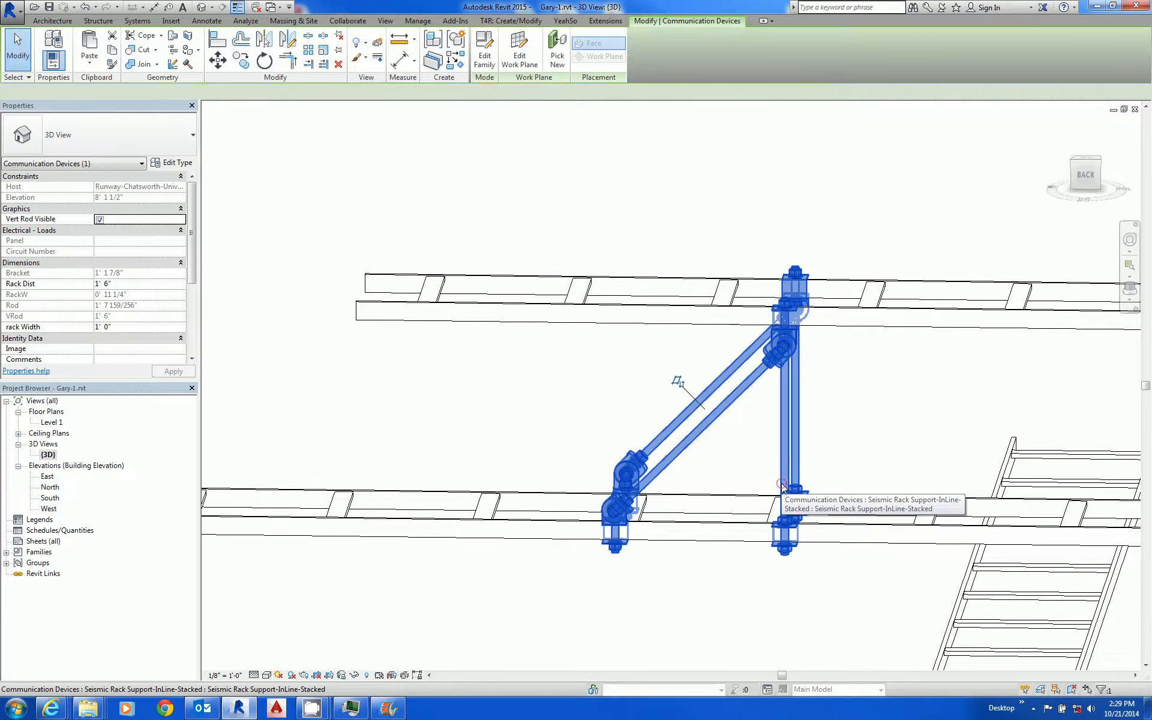
pyautogui.click(100, 219)
pyautogui.click(541, 451)
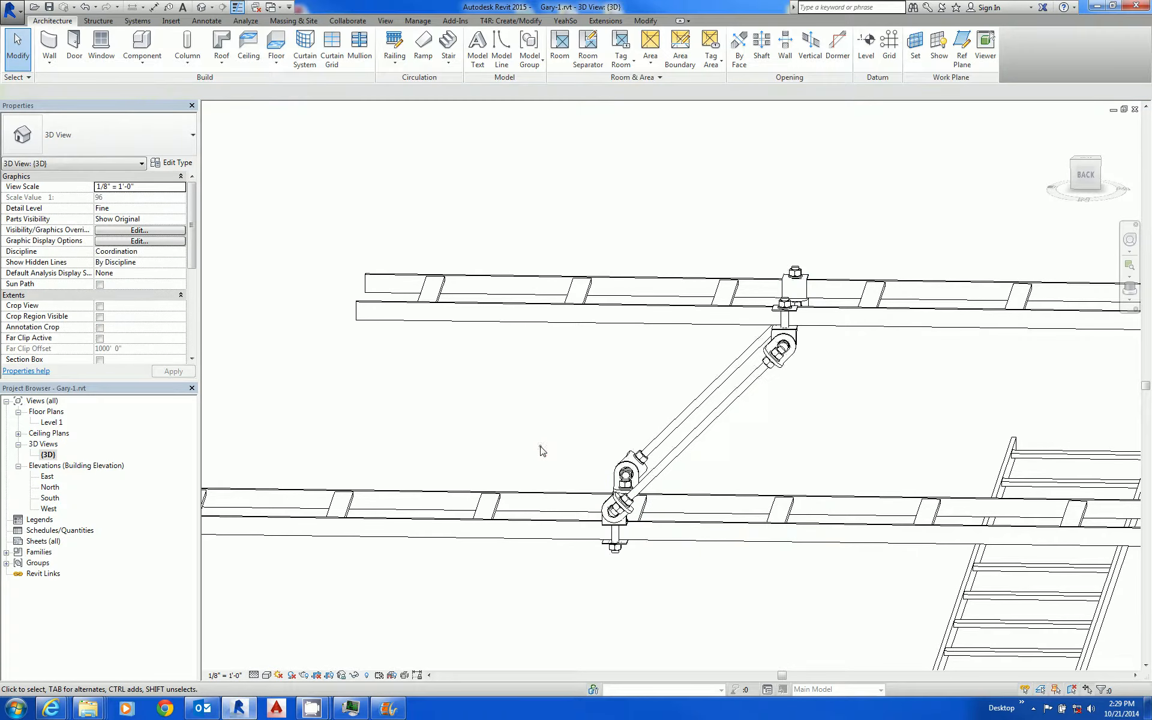
# Load the family Seismic Rack Support-Cross-Over.rfa from the Cable Tray Supports folder inside the library's Cable Tray folder
pyautogui.keyDown('shift'); pyautogui.moveTo(540, 445); pyautogui.dragTo(775, 713, button='middle'); pyautogui.keyUp('shift')
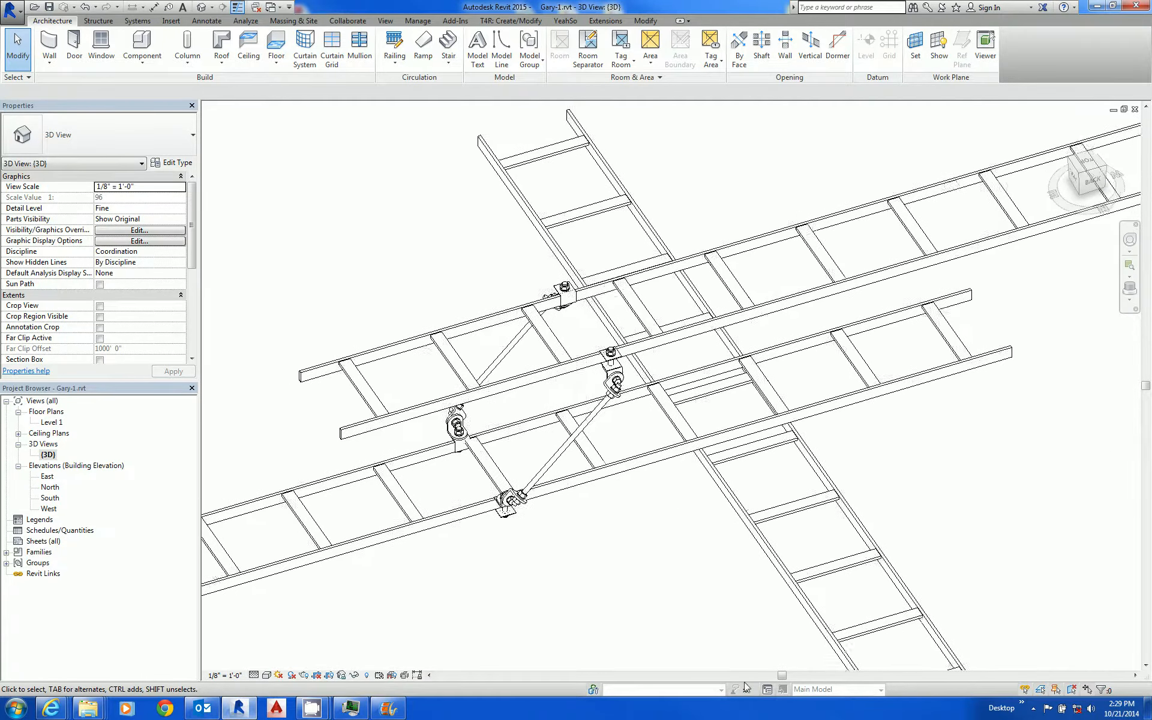
pyautogui.click(142, 44)
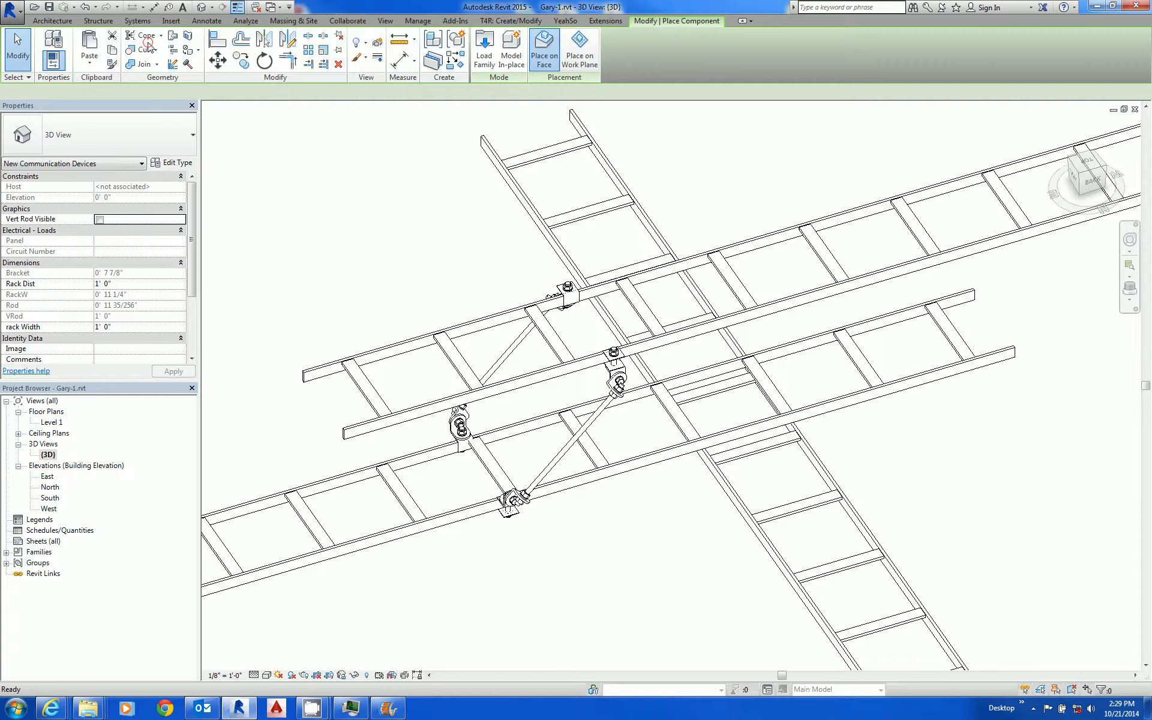
pyautogui.click(484, 51)
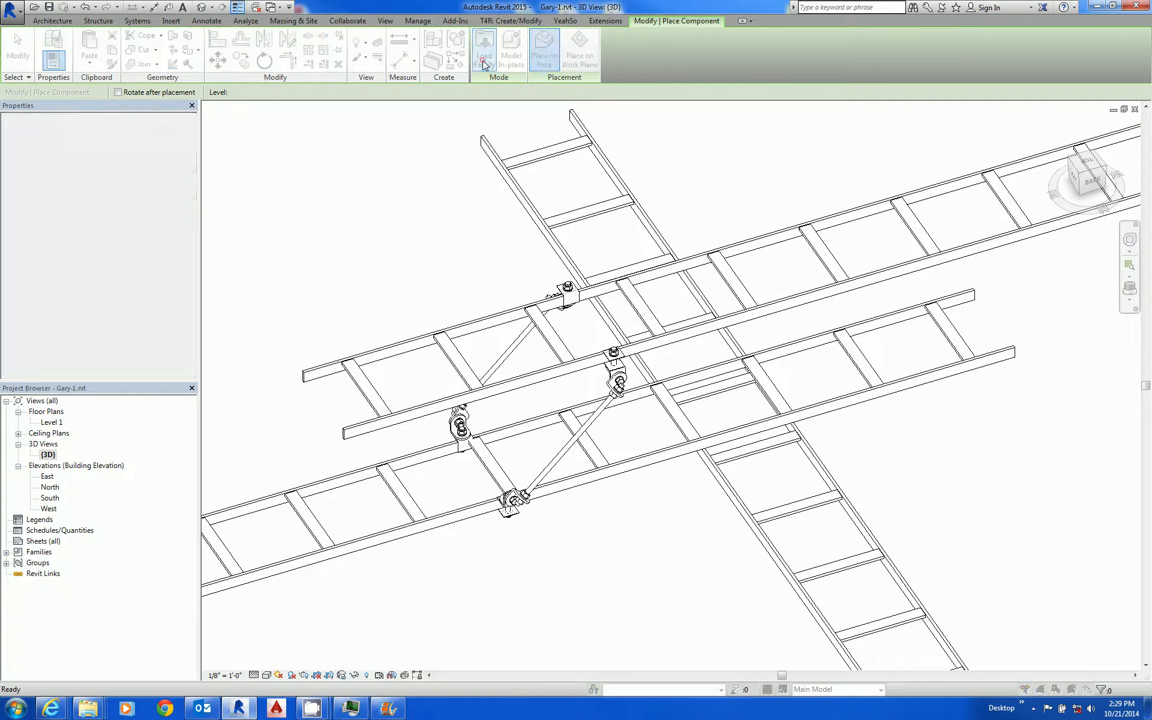
pyautogui.click(328, 243)
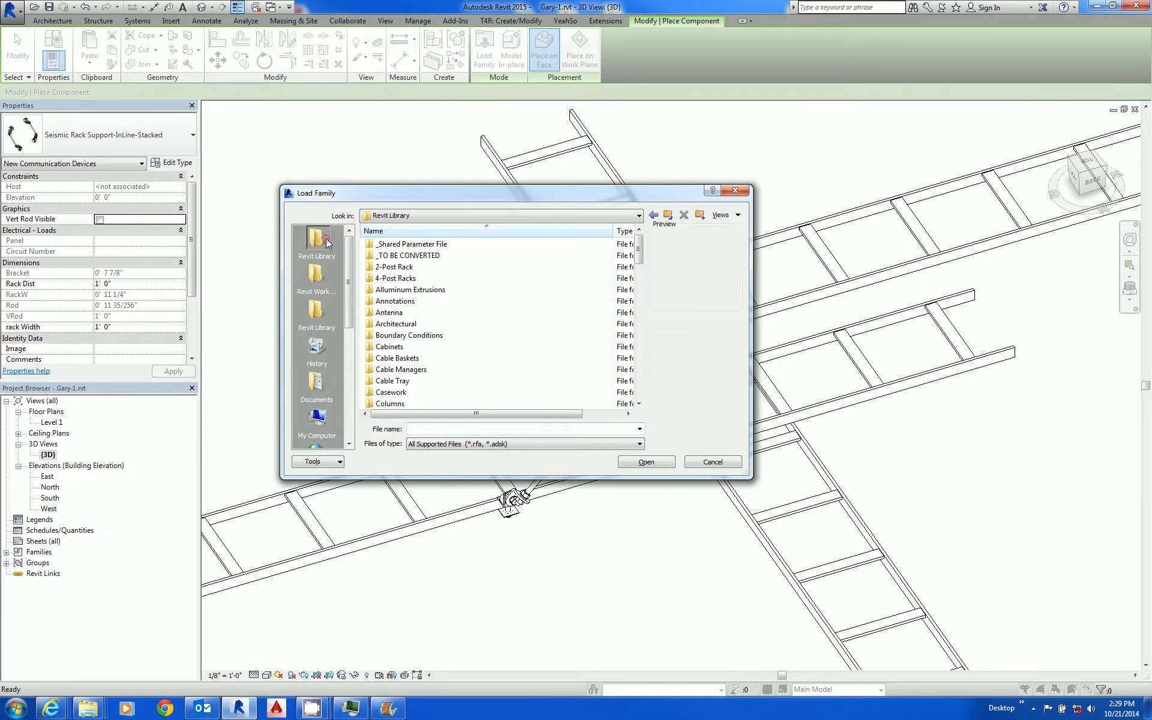
pyautogui.doubleClick(396, 379)
pyautogui.doubleClick(406, 255)
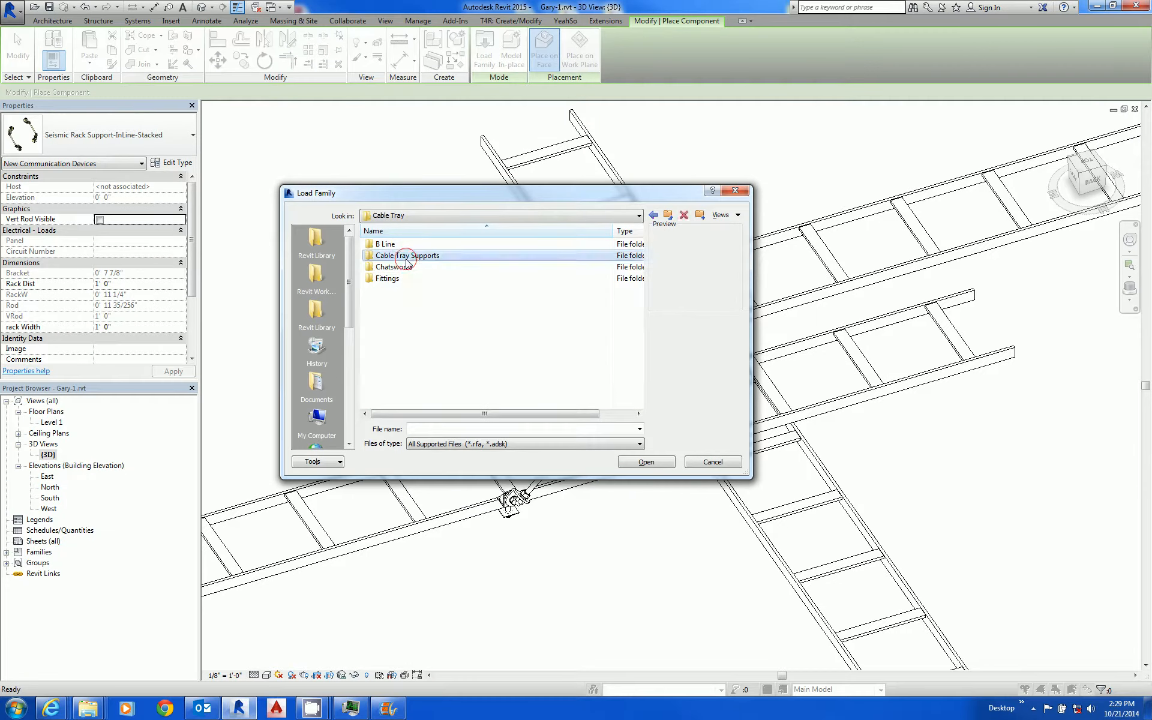
pyautogui.moveTo(639, 278); pyautogui.dragTo(645, 400)
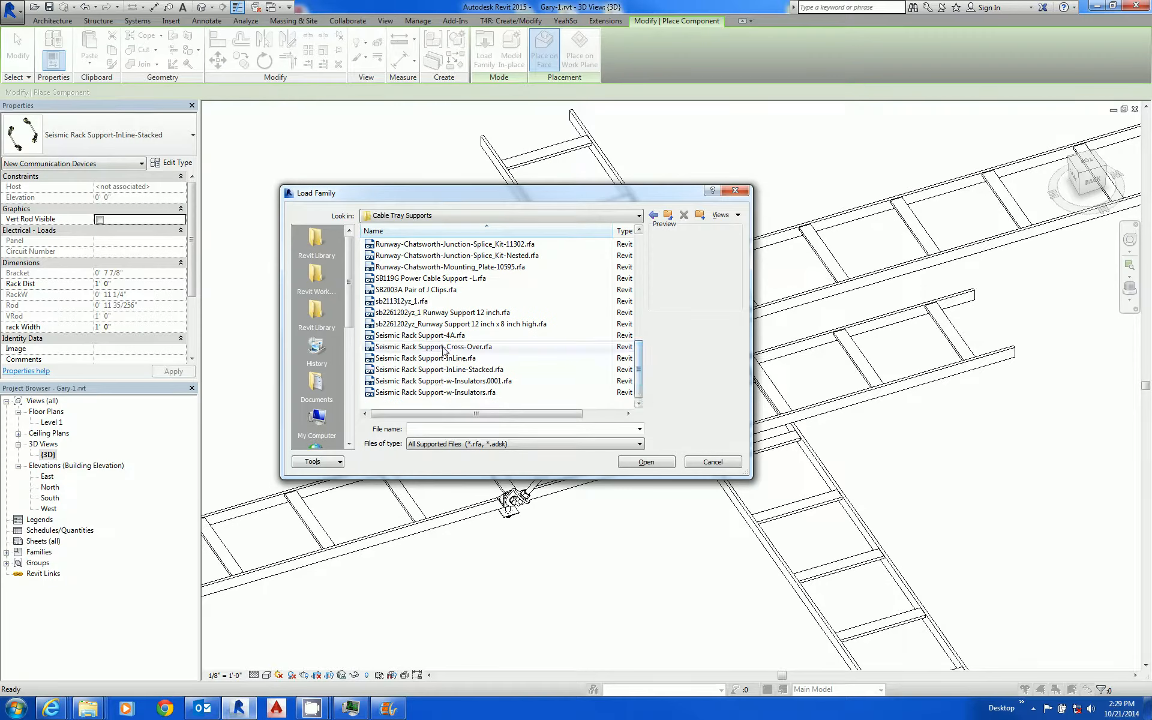
pyautogui.click(475, 348)
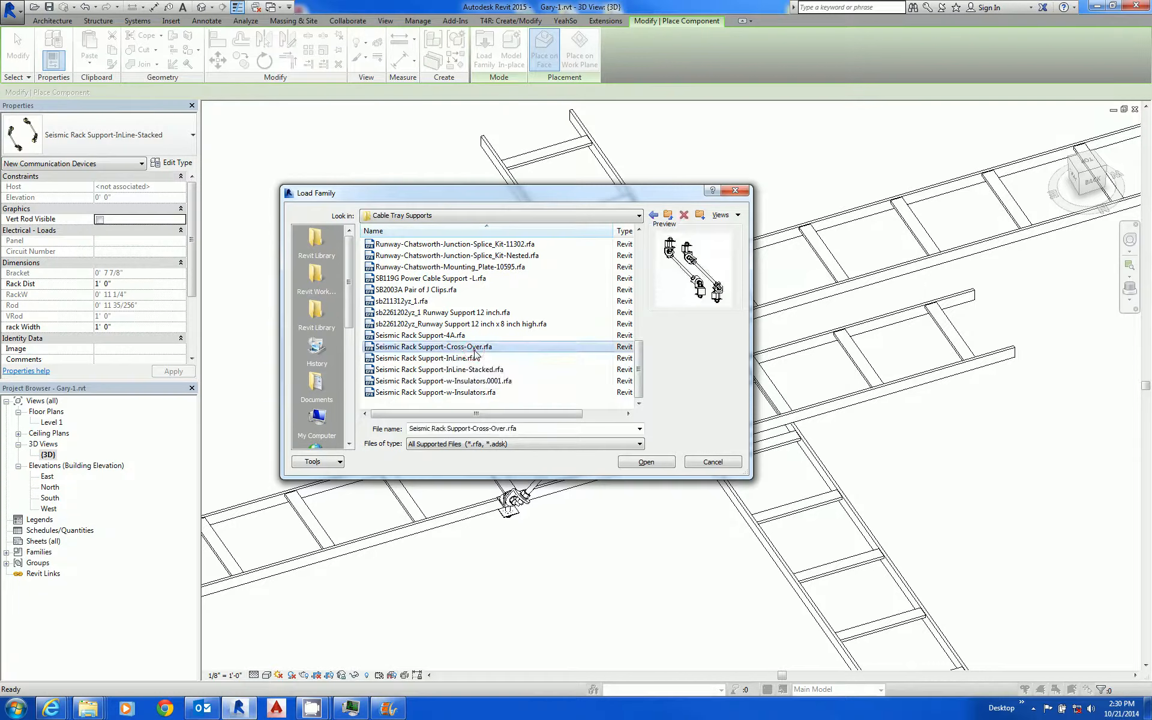
pyautogui.click(646, 462)
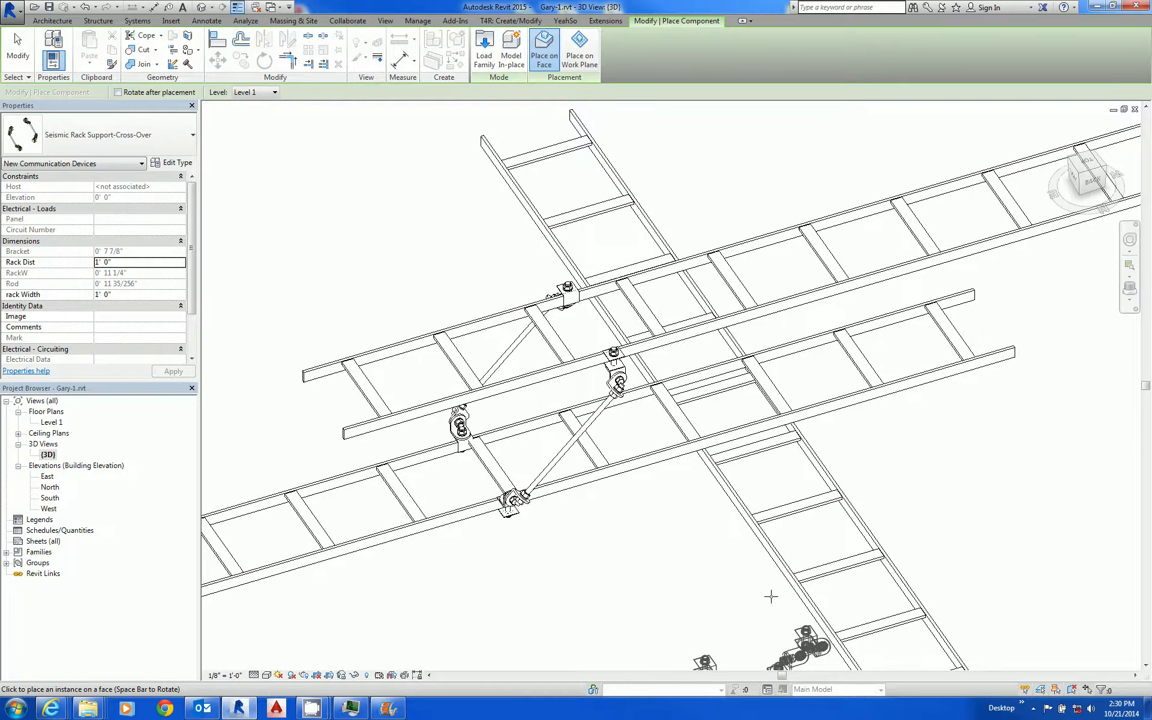
# Rotate the cross-over seismic support into line with the runway and place one on the upper runway near the crossing runway
pyautogui.keyDown('shift'); pyautogui.moveTo(794, 465); pyautogui.dragTo(772, 399, button='middle'); pyautogui.keyUp('shift')
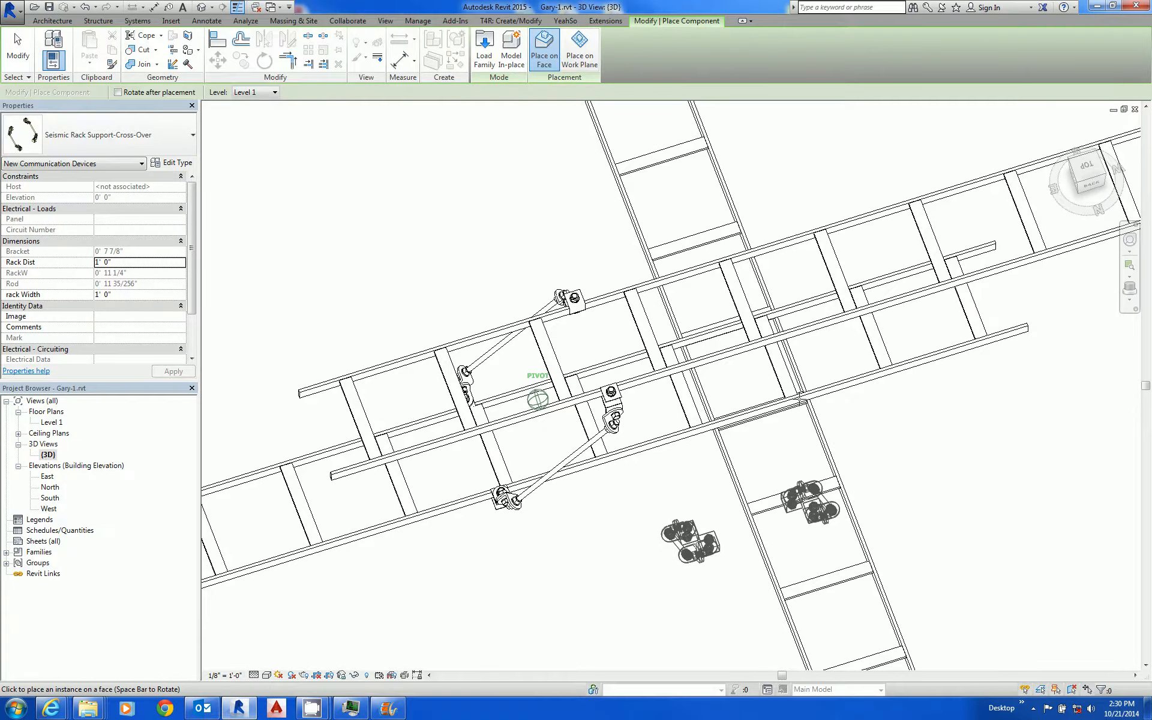
pyautogui.scroll(5, 773, 339)
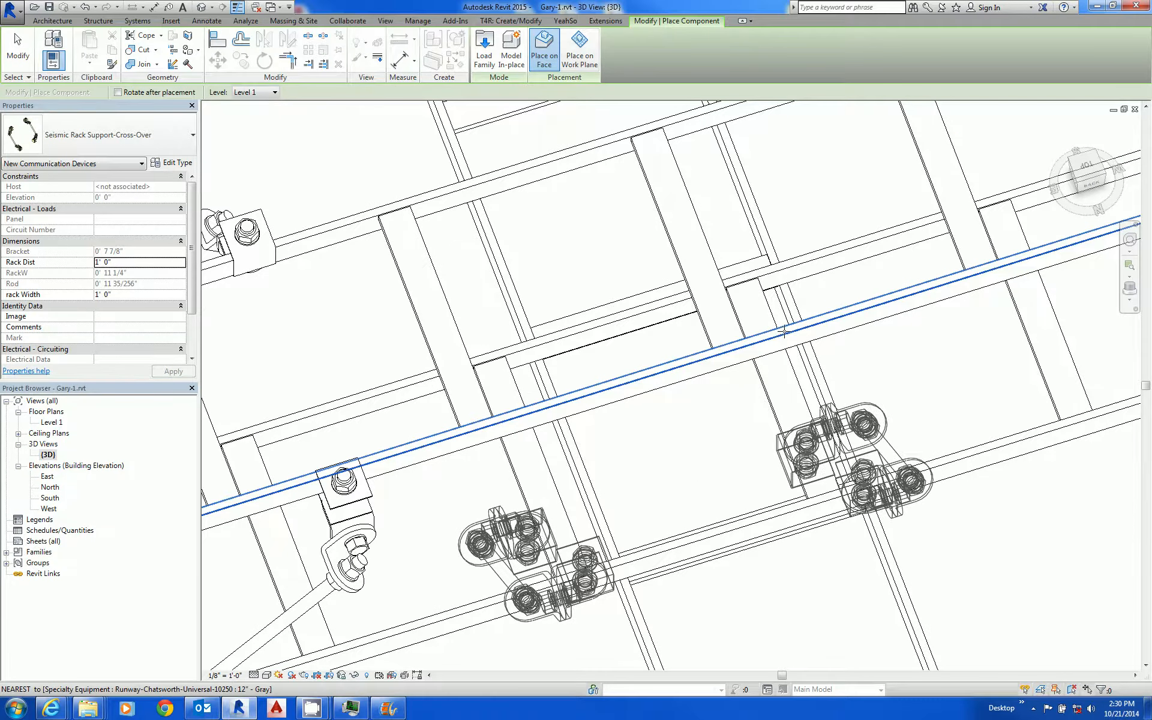
pyautogui.press('space')
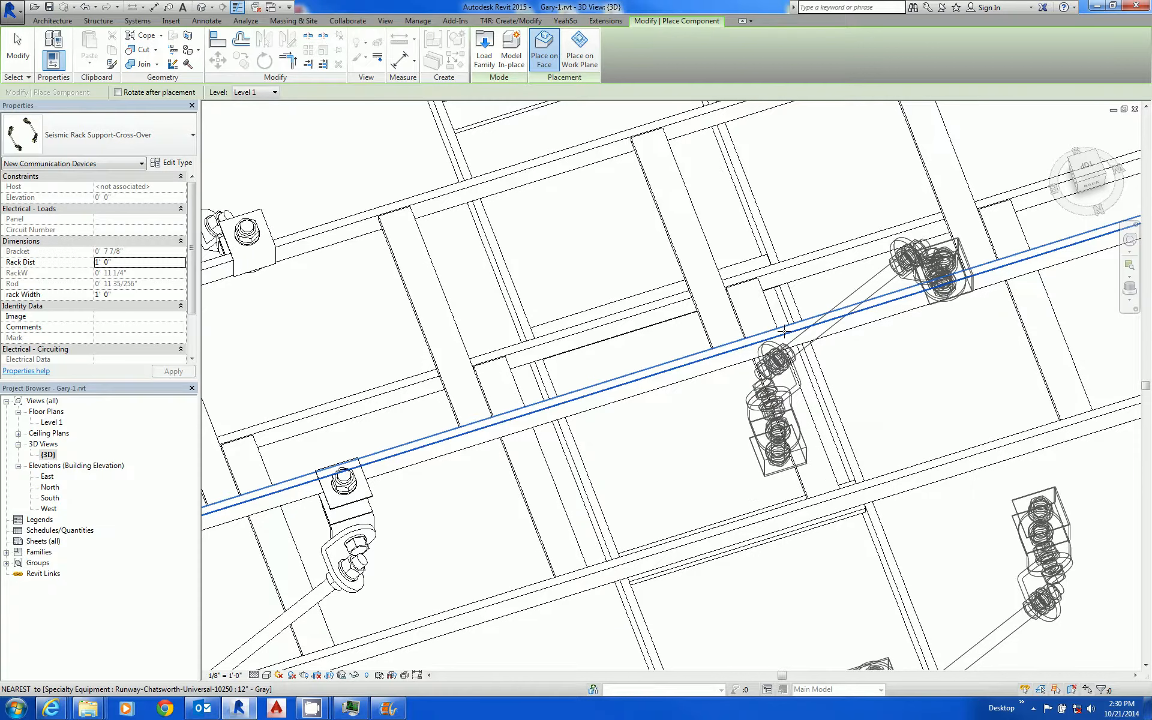
pyautogui.press('space')
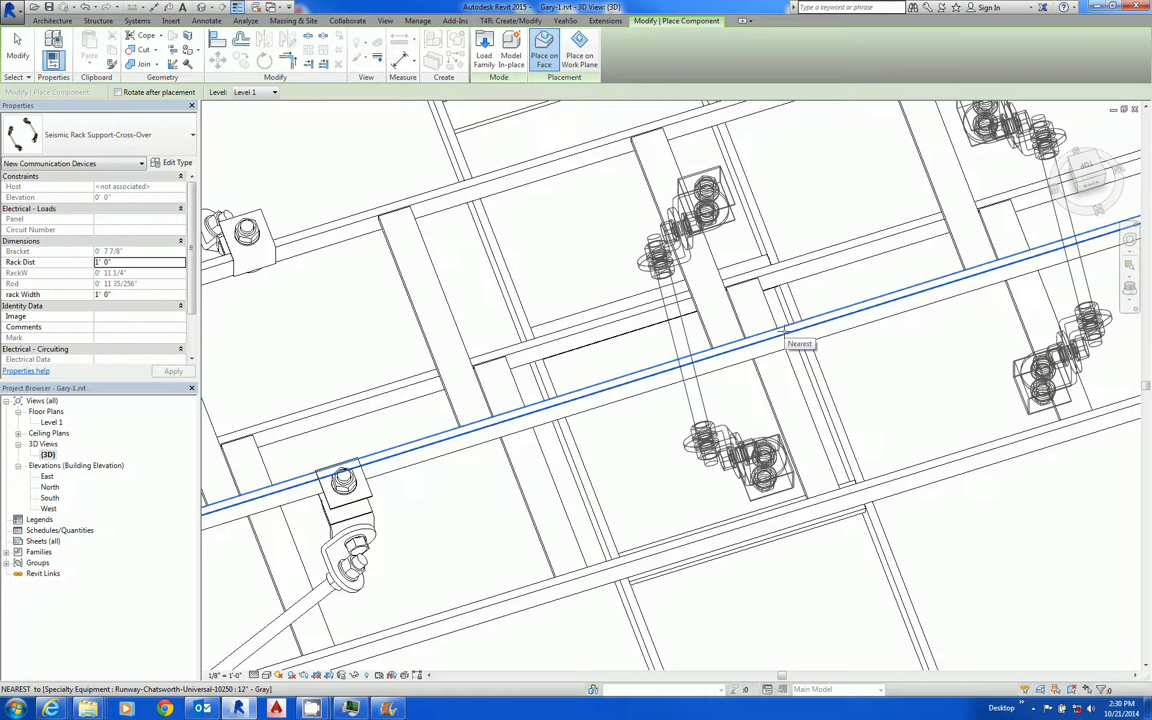
pyautogui.click(784, 329)
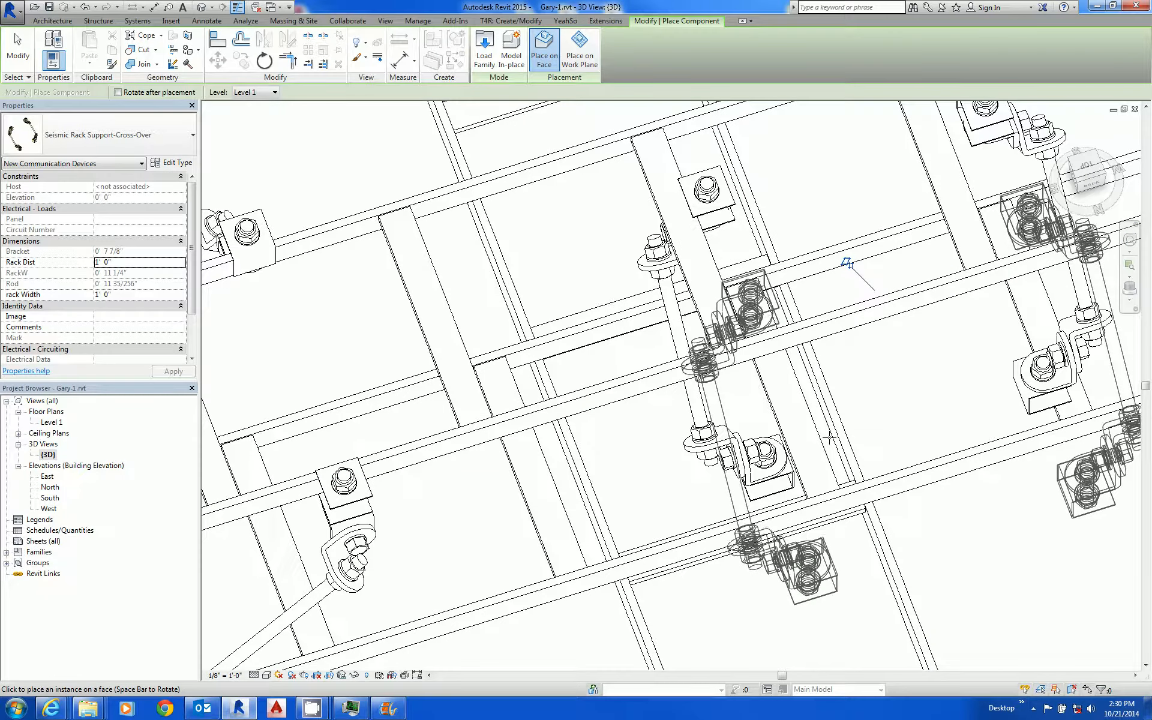
pyautogui.press('Escape')
pyautogui.press('Escape')
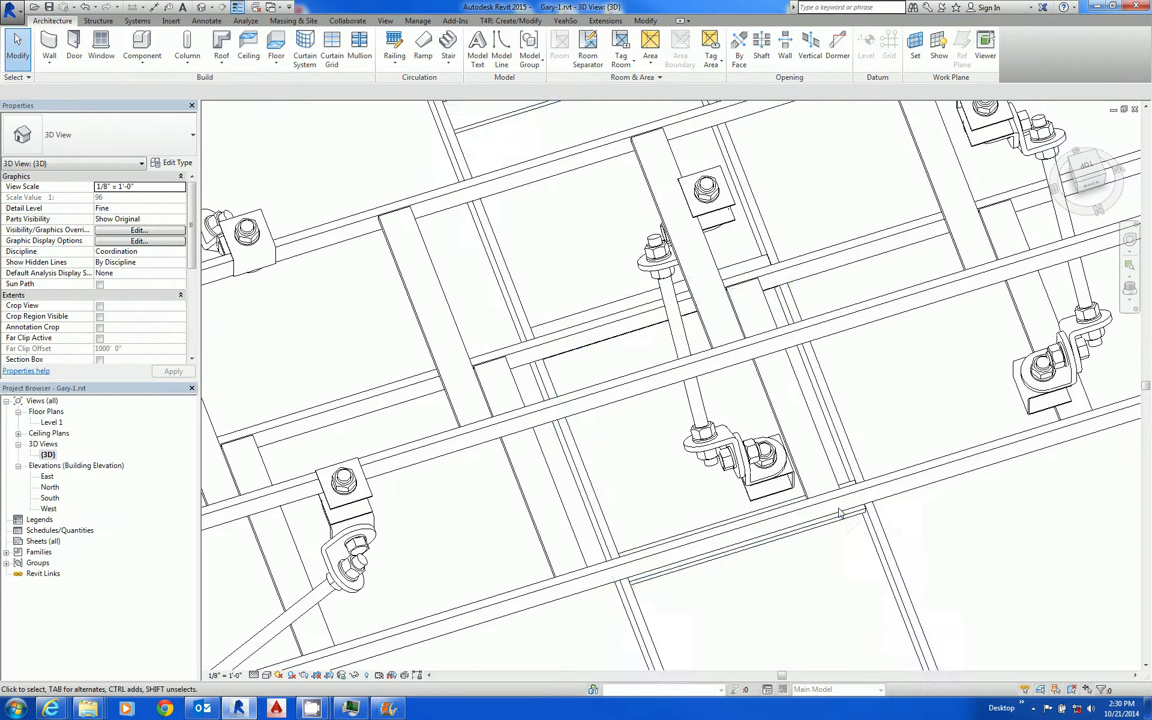
# Open the East building elevation and frame the cross-over support together with the stacked runways
pyautogui.scroll(-2, 837, 521)
pyautogui.scroll(-3, 836, 518)
pyautogui.moveTo(823, 610); pyautogui.dragTo(851, 488, button='middle')
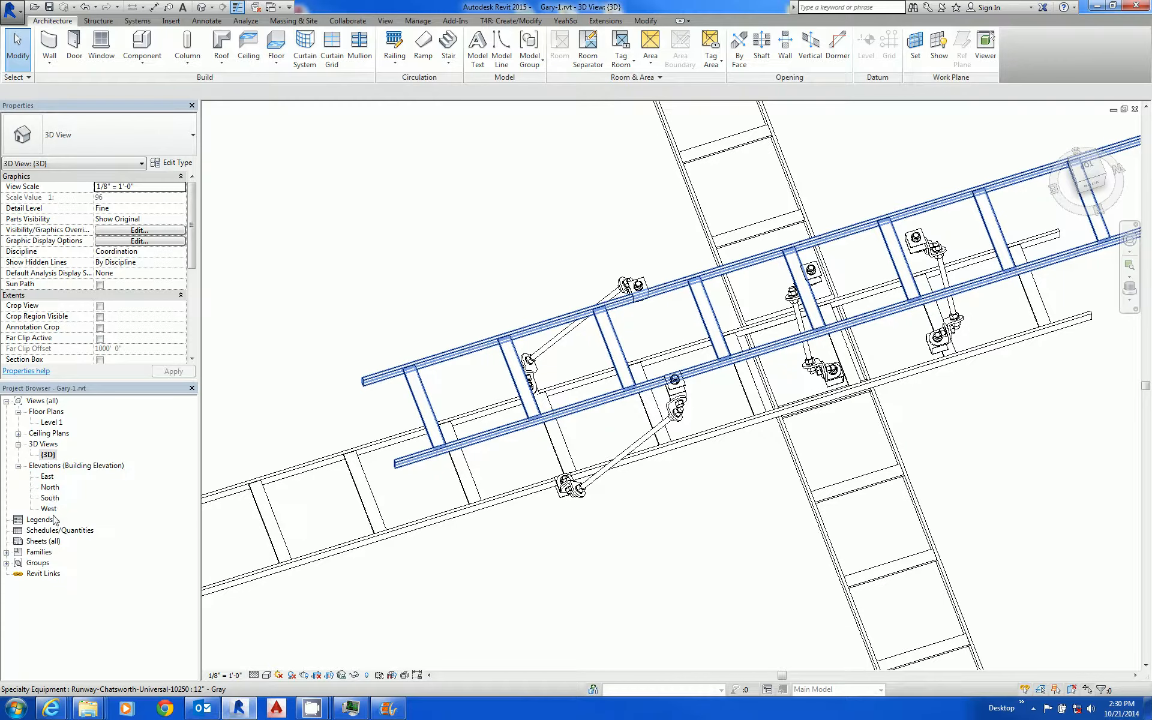
pyautogui.doubleClick(52, 478)
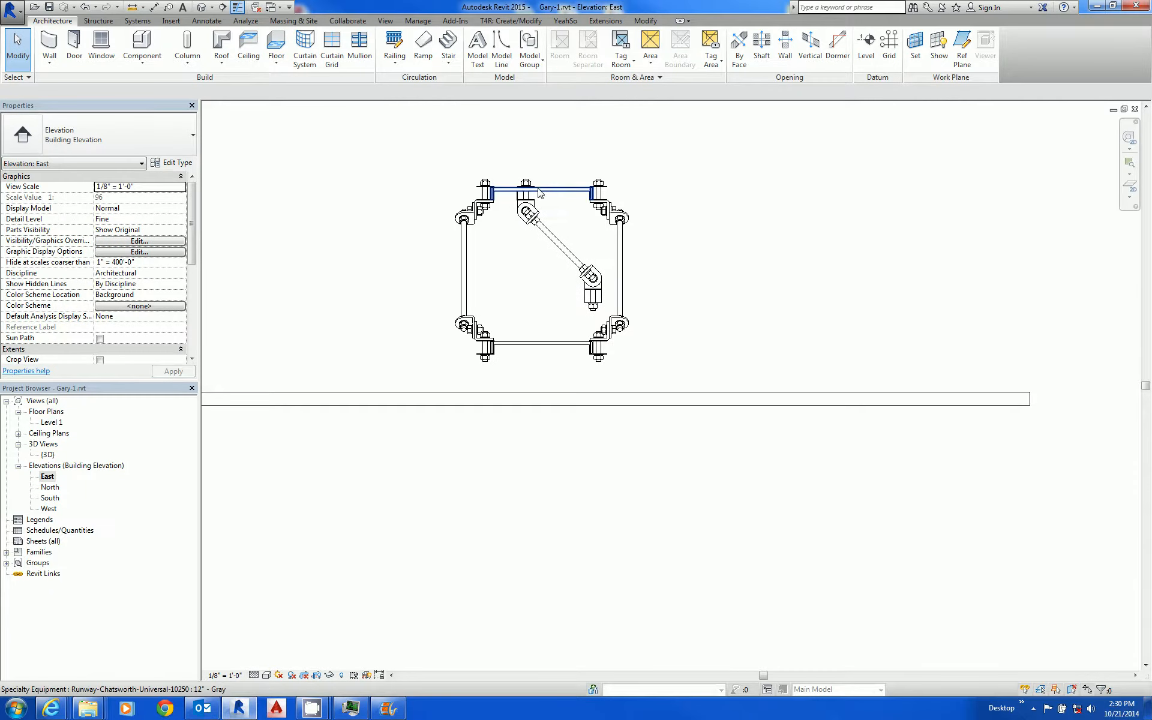
pyautogui.scroll(2, 542, 188)
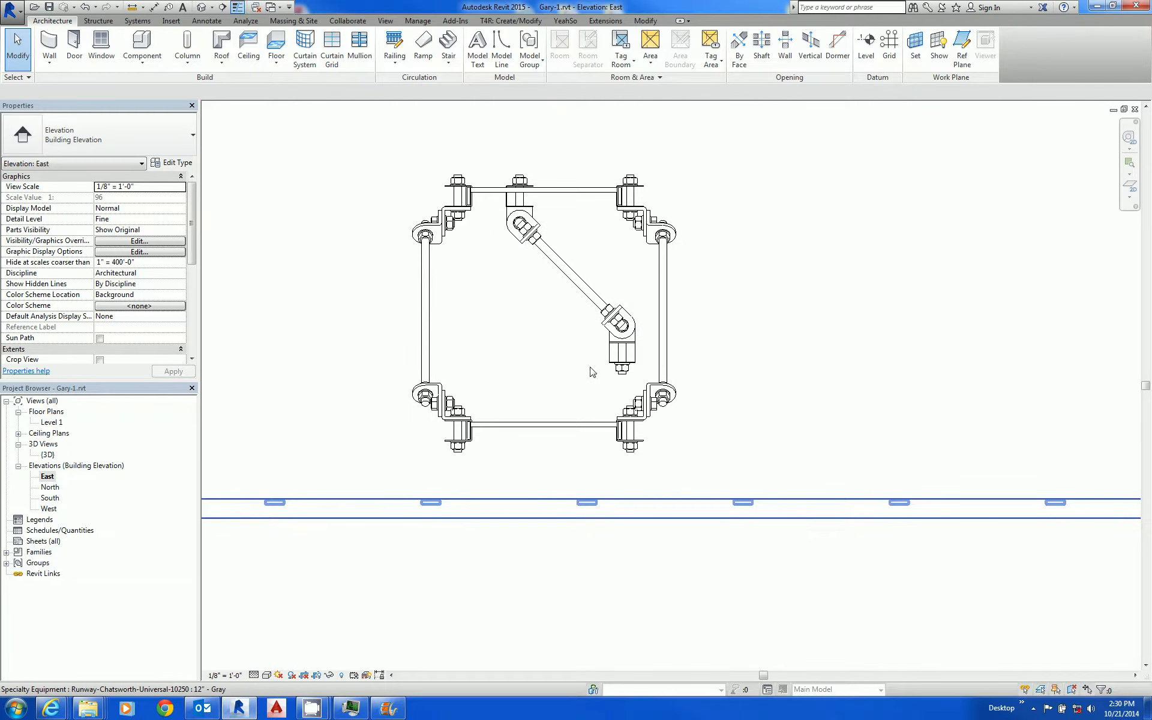
# Set the cross-over support's Rack Dist to 2' 0" so that it reaches the crossing runway below
pyautogui.click(580, 285)
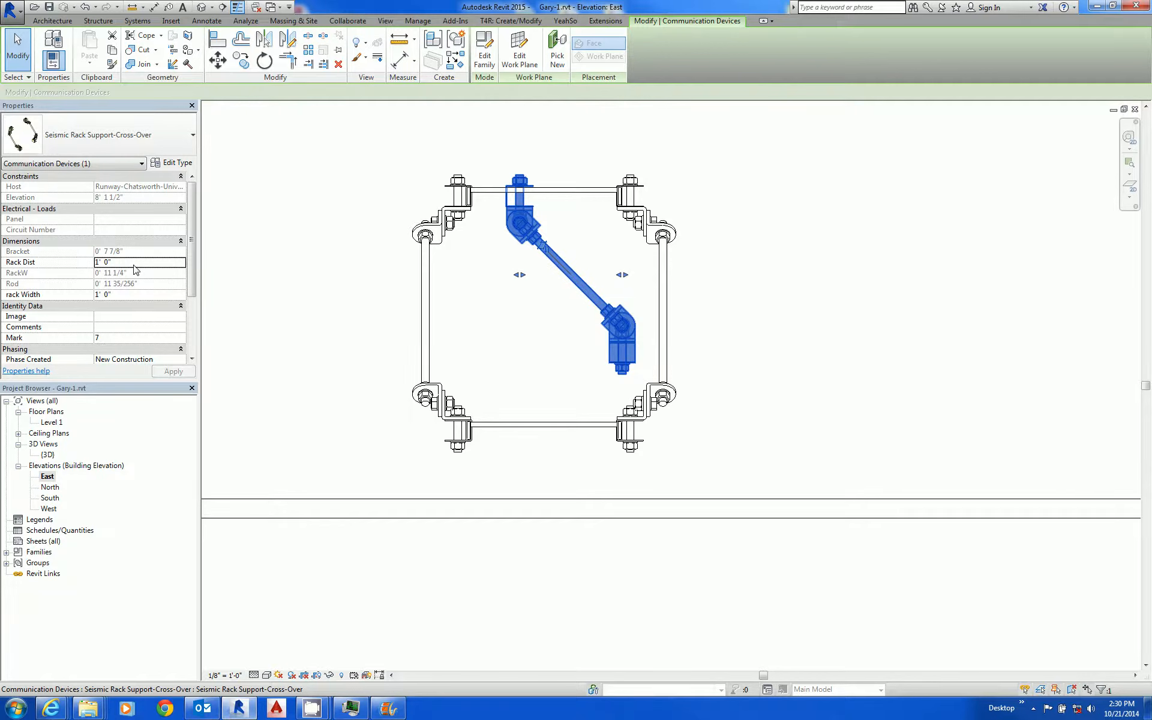
pyautogui.click(134, 264)
pyautogui.press('Return')
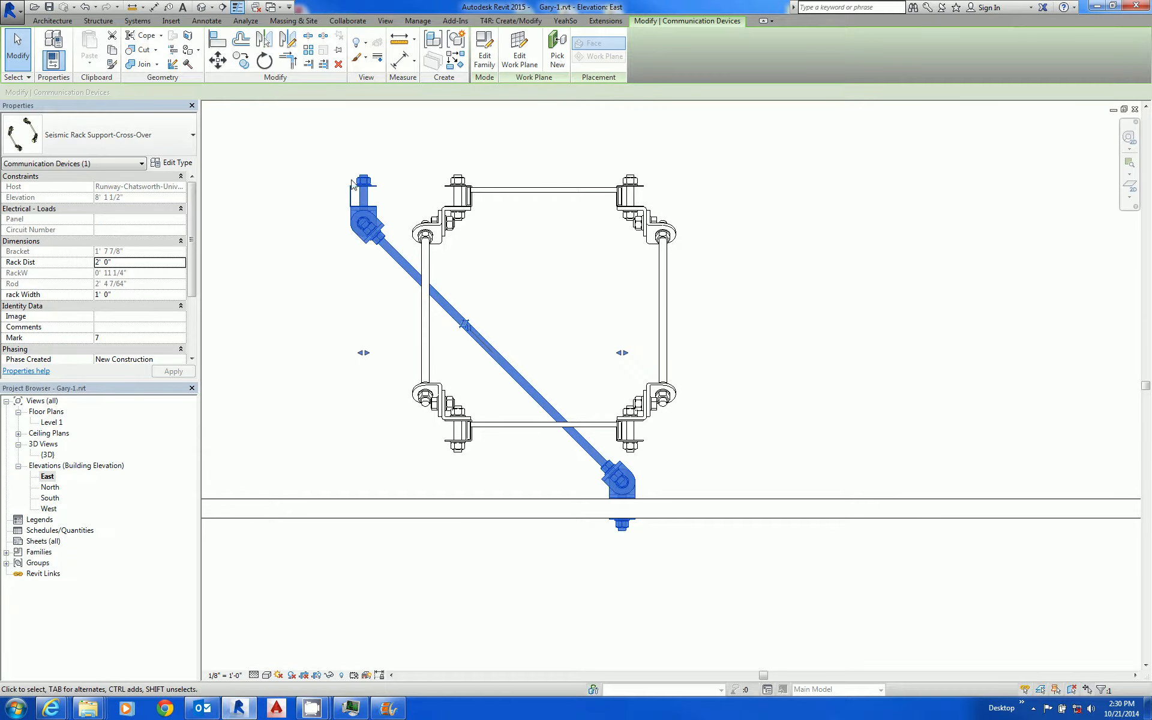
pyautogui.click(288, 132)
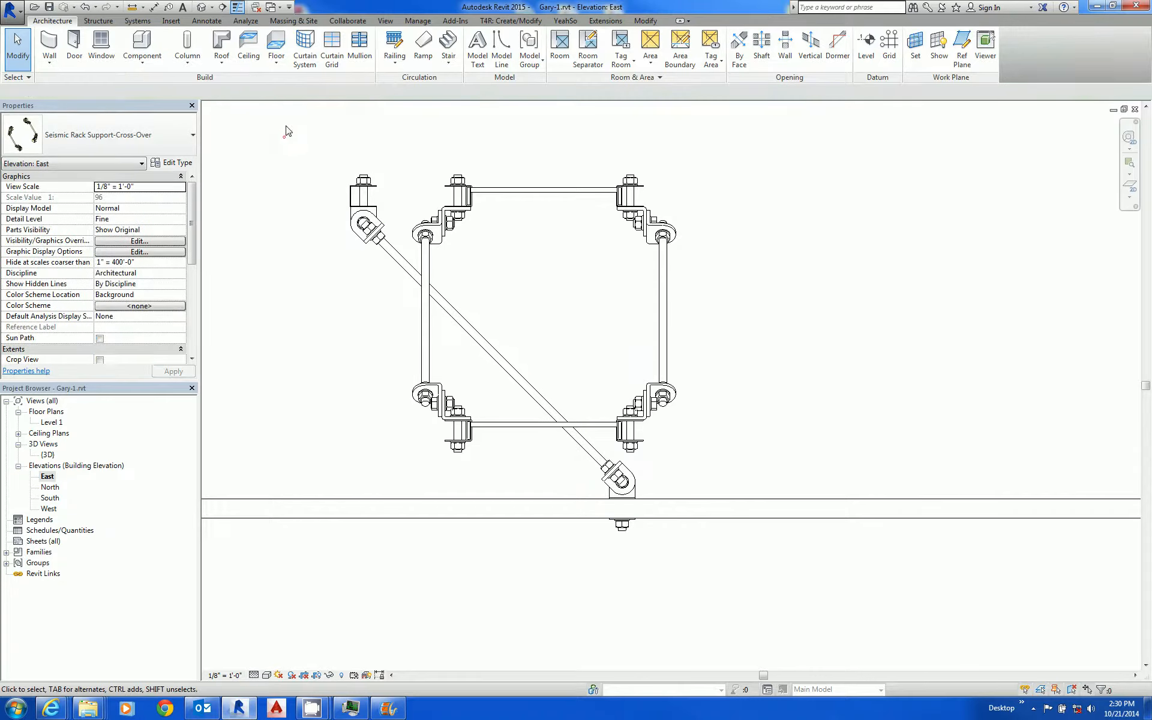
# Dismiss the save reminder and align the cross-over support's upper bracket with the inner rail face of the upper runway
pyautogui.click(646, 20)
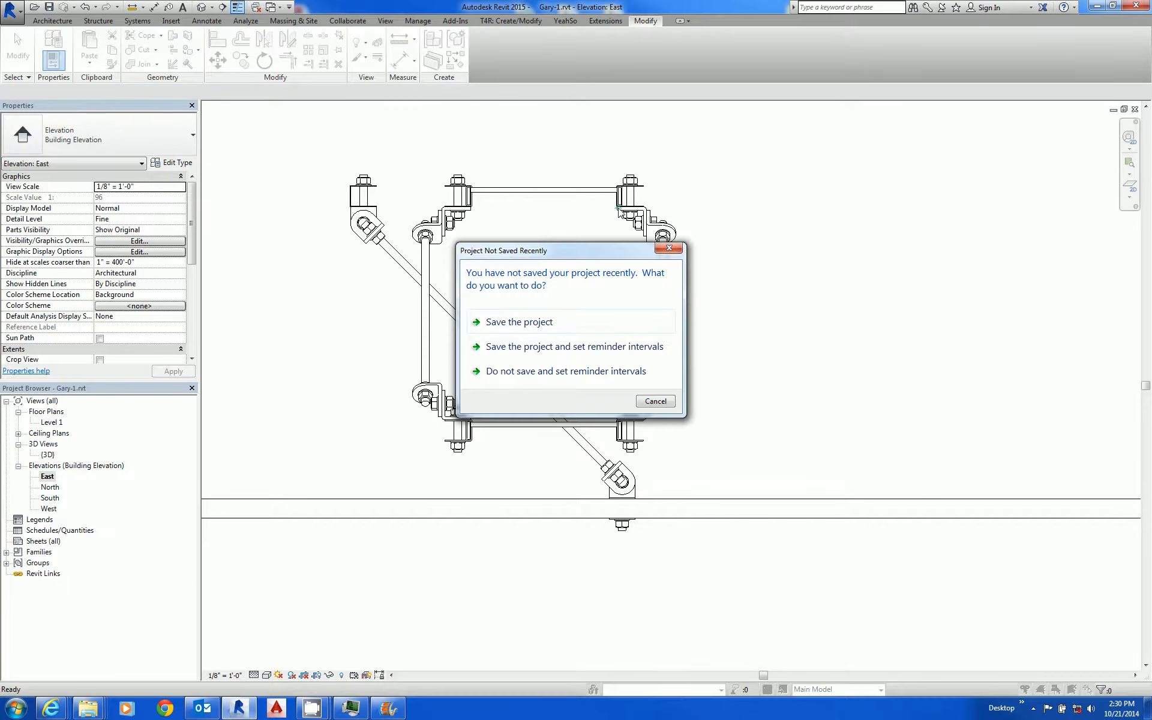
pyautogui.click(635, 363)
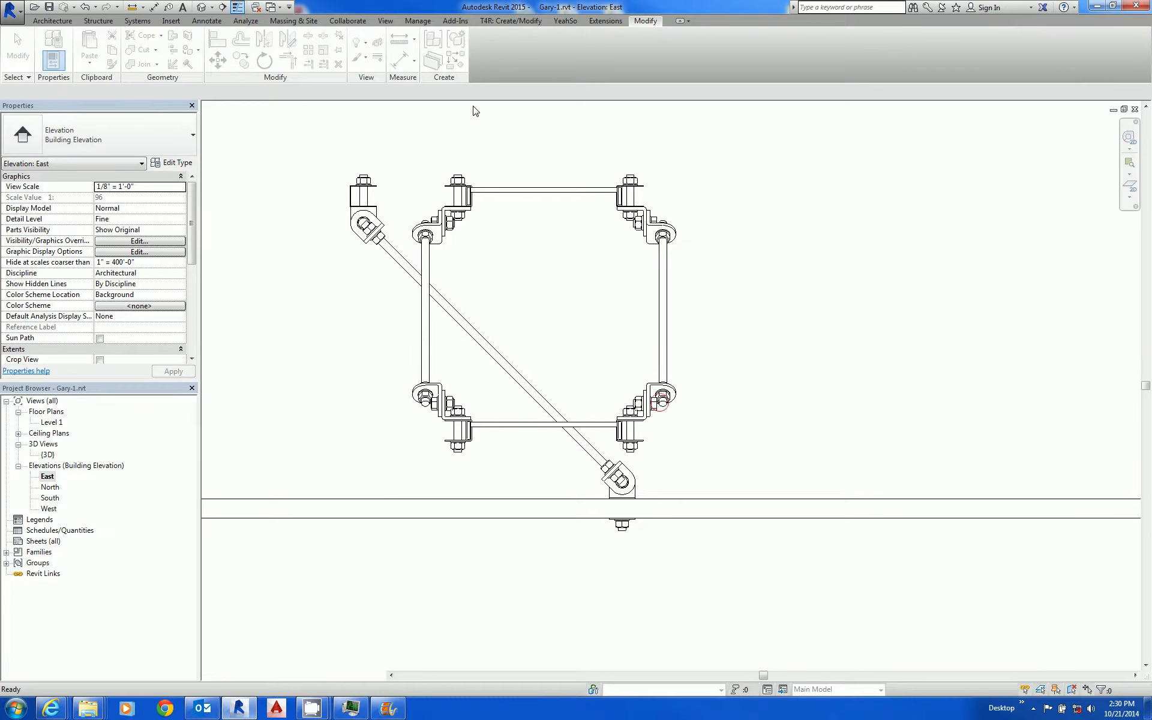
pyautogui.press('a')
pyautogui.press('l')
pyautogui.scroll(2, 521, 137)
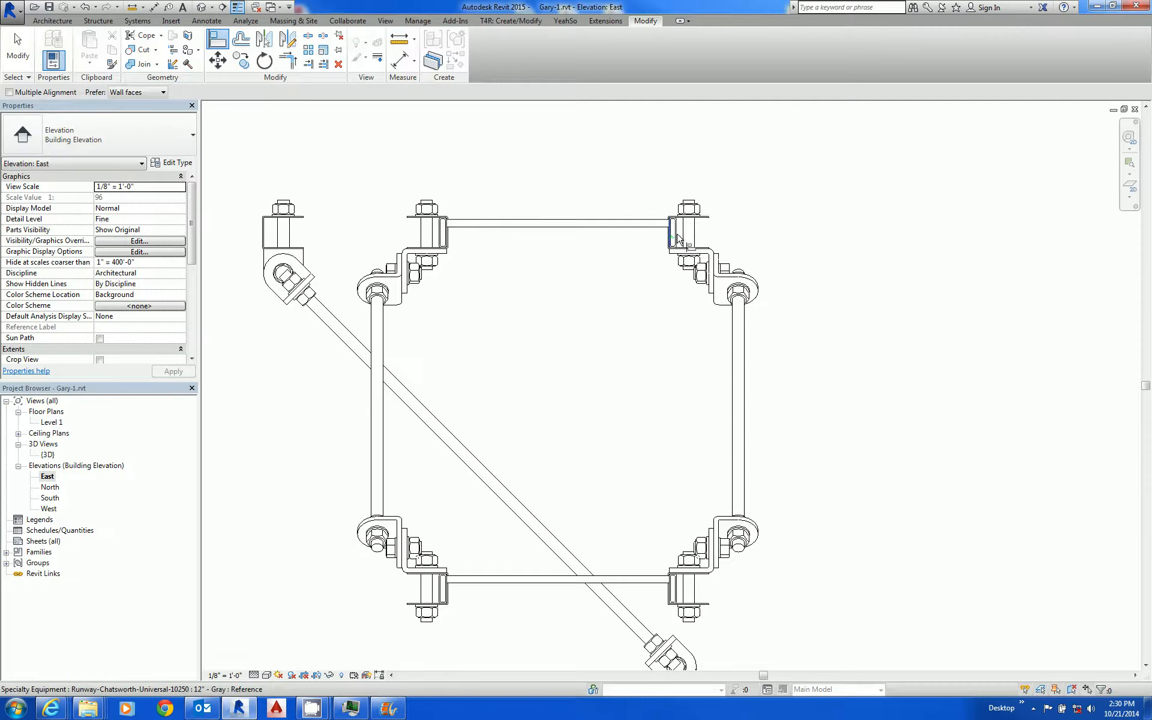
pyautogui.scroll(6, 673, 234)
pyautogui.scroll(4, 663, 246)
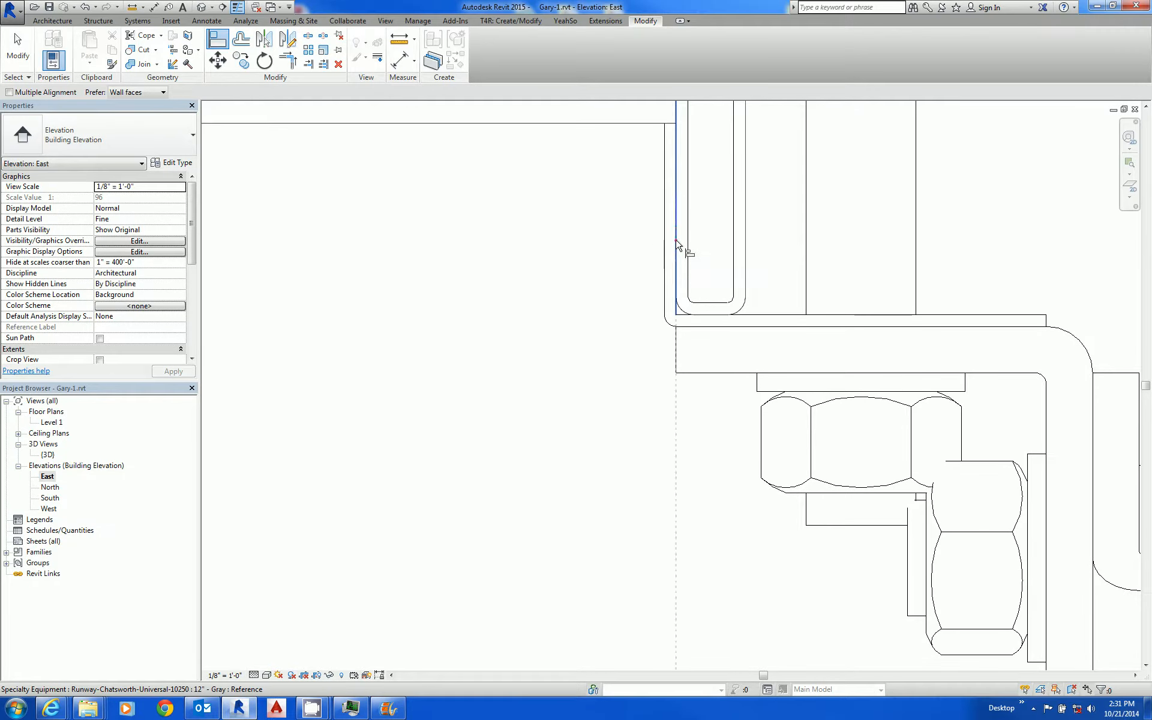
pyautogui.click(678, 246)
pyautogui.scroll(-2, 675, 328)
pyautogui.scroll(-4, 673, 329)
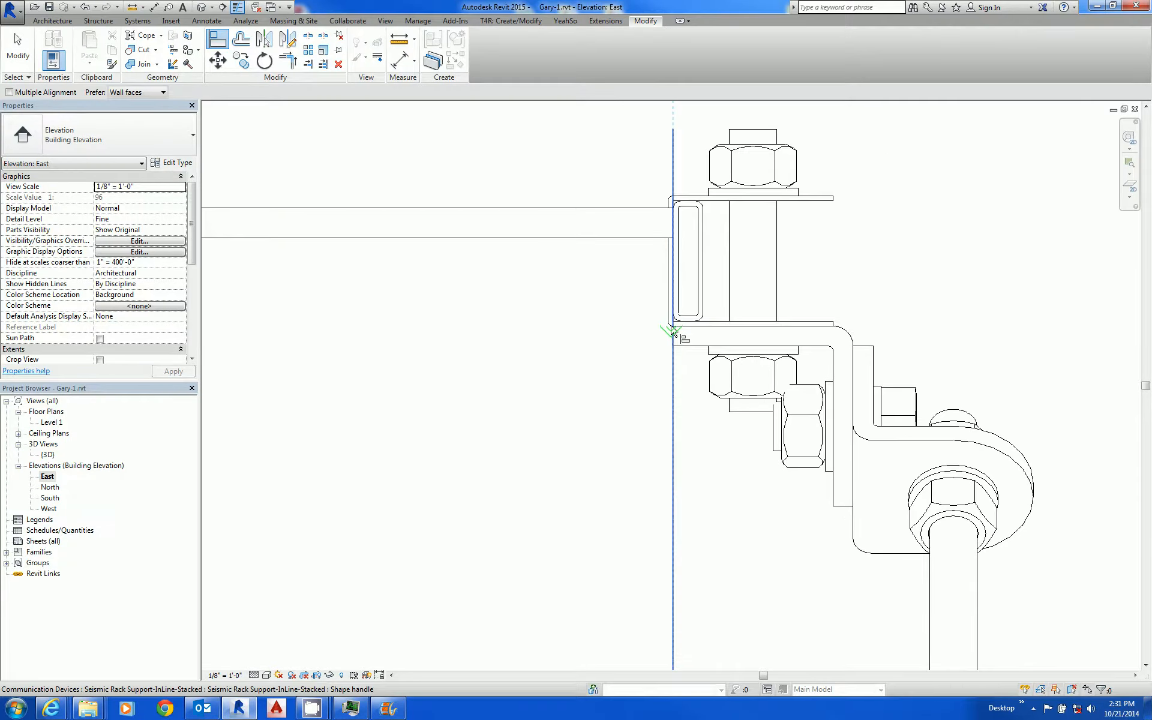
pyautogui.scroll(2, 738, 349)
pyautogui.click(728, 345)
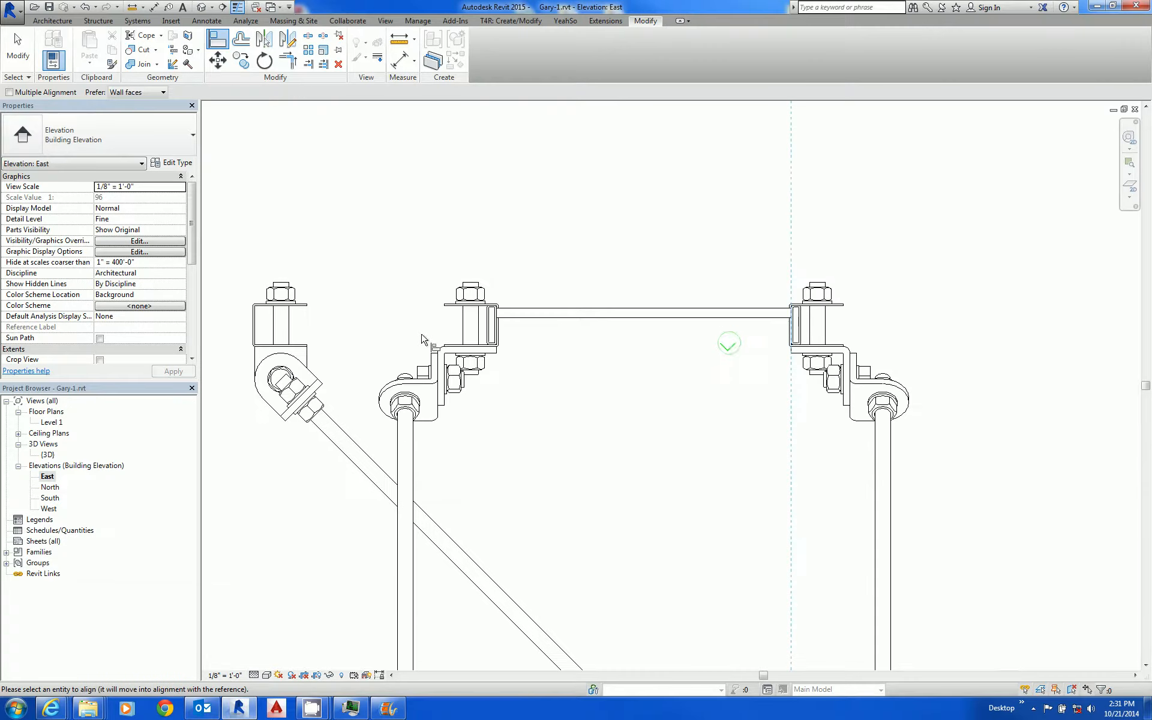
pyautogui.scroll(5, 237, 326)
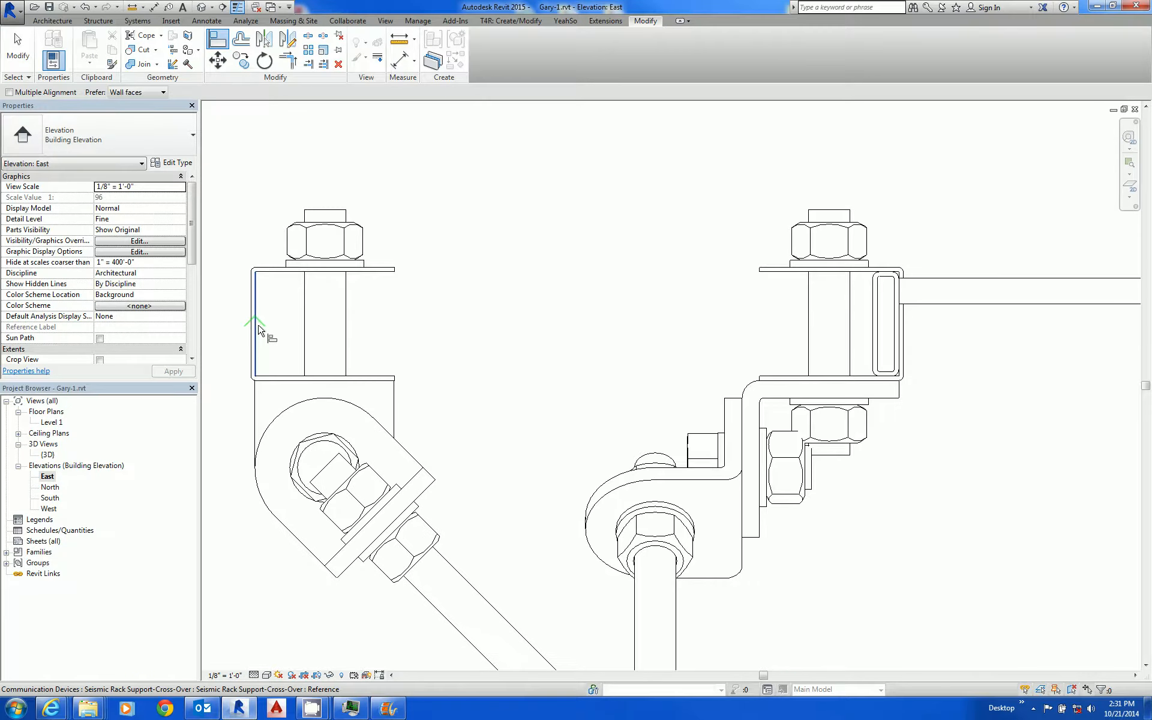
pyautogui.click(258, 329)
pyautogui.scroll(-4, 586, 399)
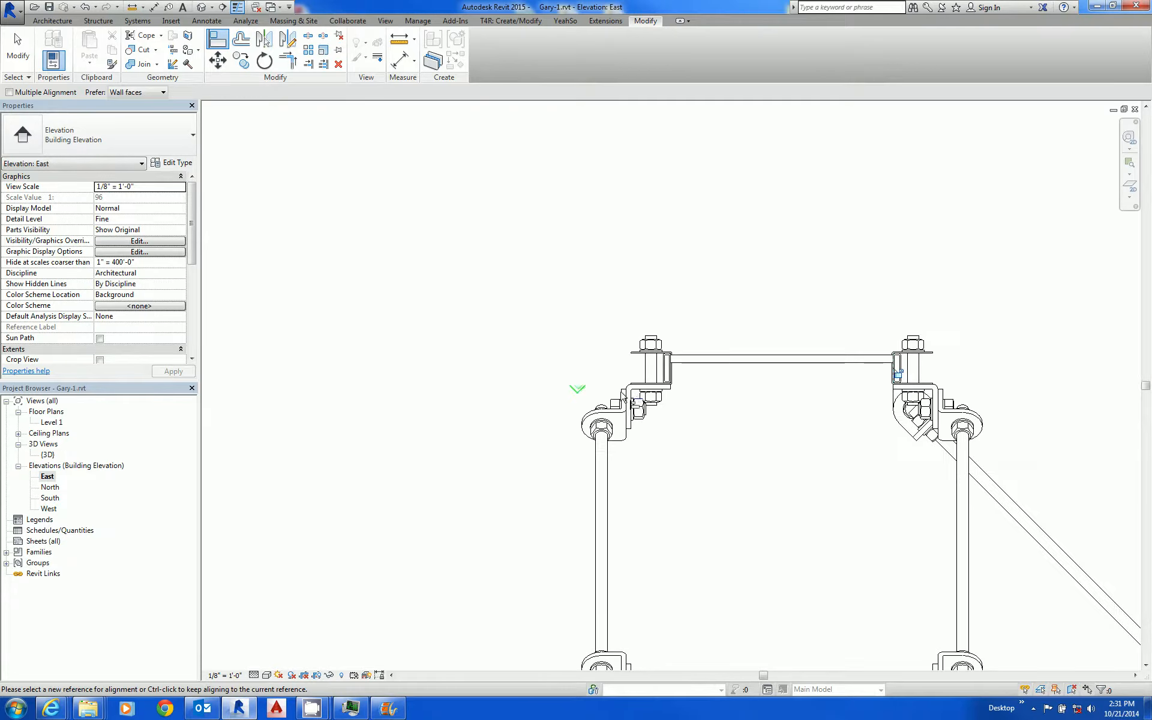
# Lock the alignment between the cross-over support's bracket and the upper runway rail
pyautogui.moveTo(1033, 439); pyautogui.dragTo(766, 387, button='middle')
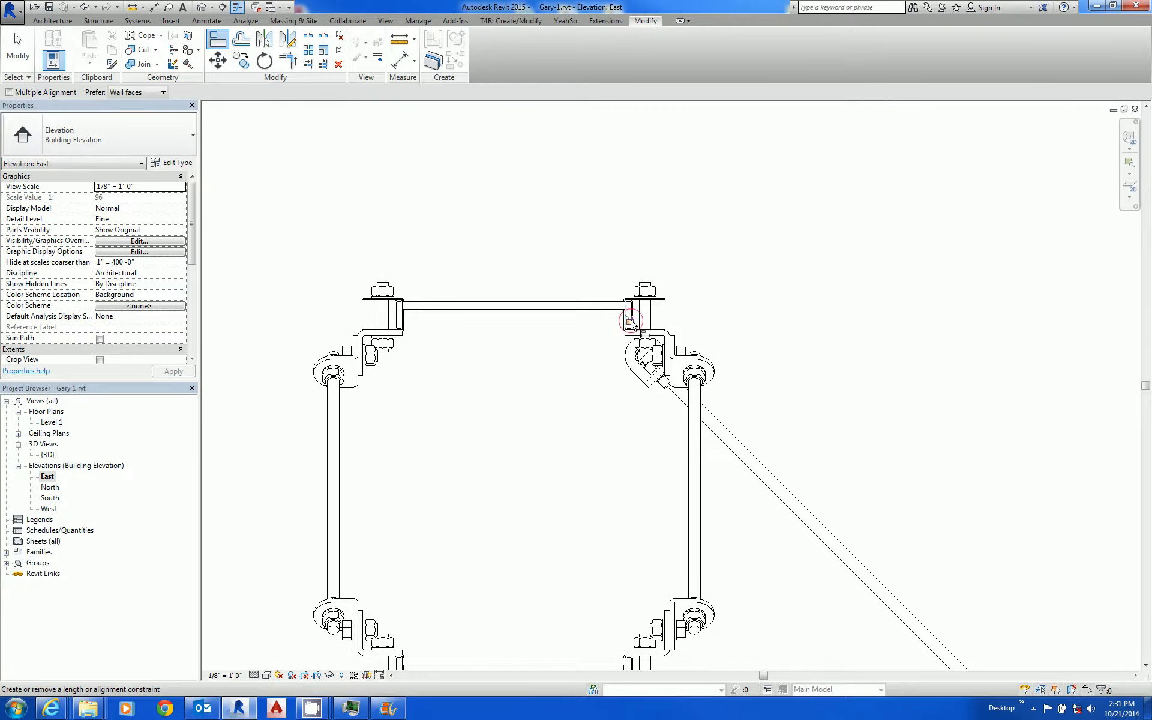
pyautogui.scroll(-3, 712, 438)
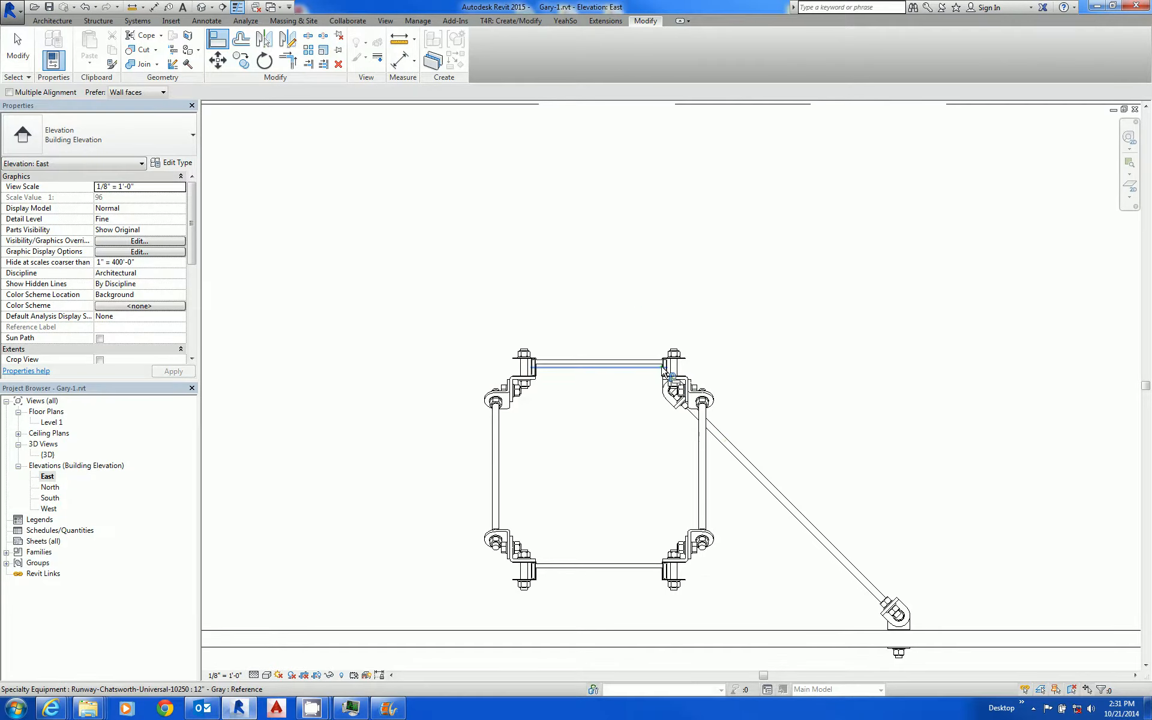
pyautogui.scroll(4, 686, 403)
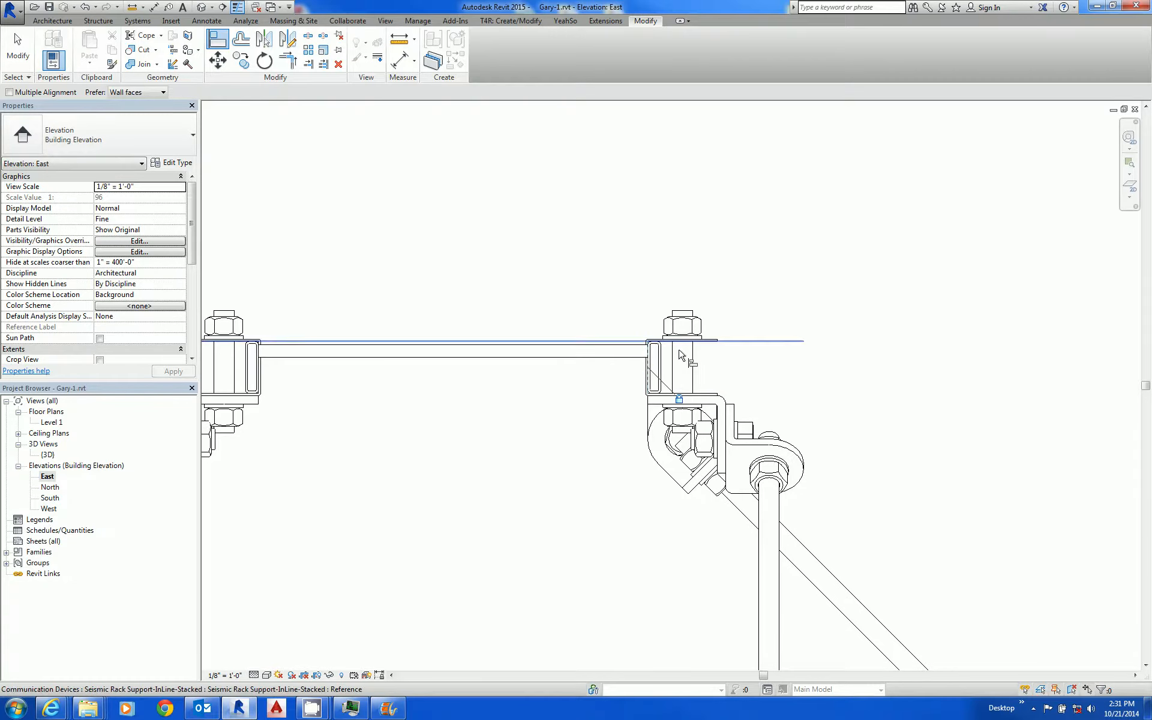
# Open the North building elevation and frame the cross-over support's lower brackets together with the crossing runway
pyautogui.scroll(-5, 682, 362)
pyautogui.scroll(-1, 682, 362)
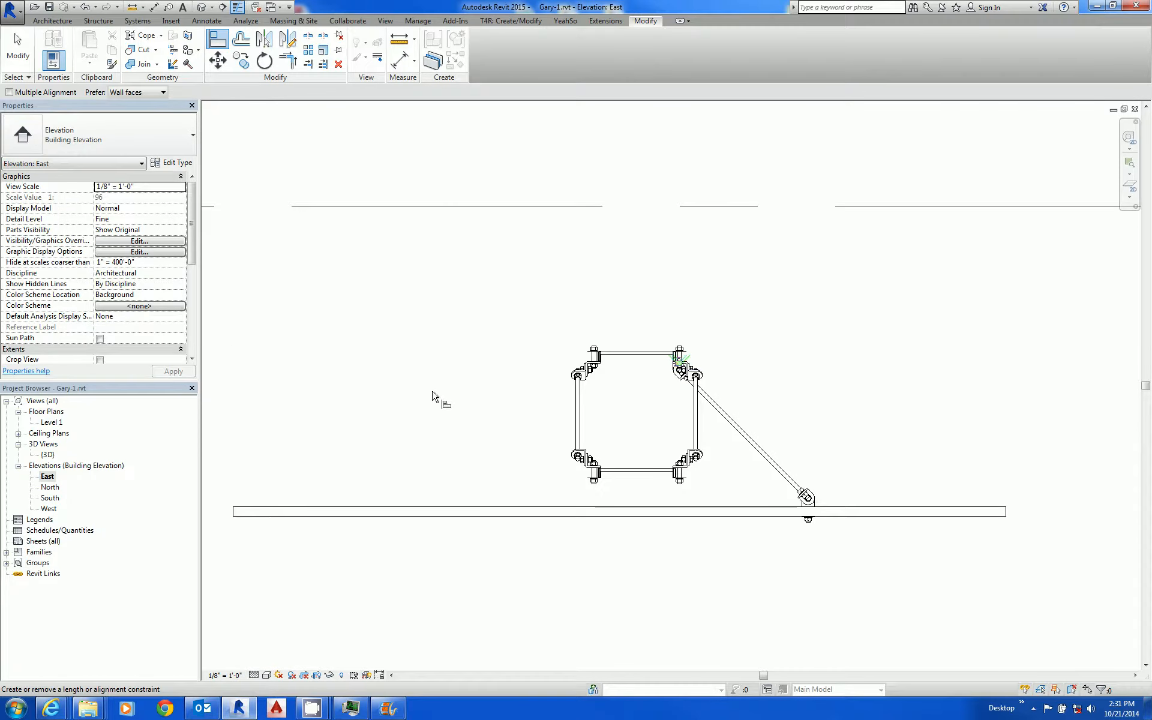
pyautogui.doubleClick(50, 487)
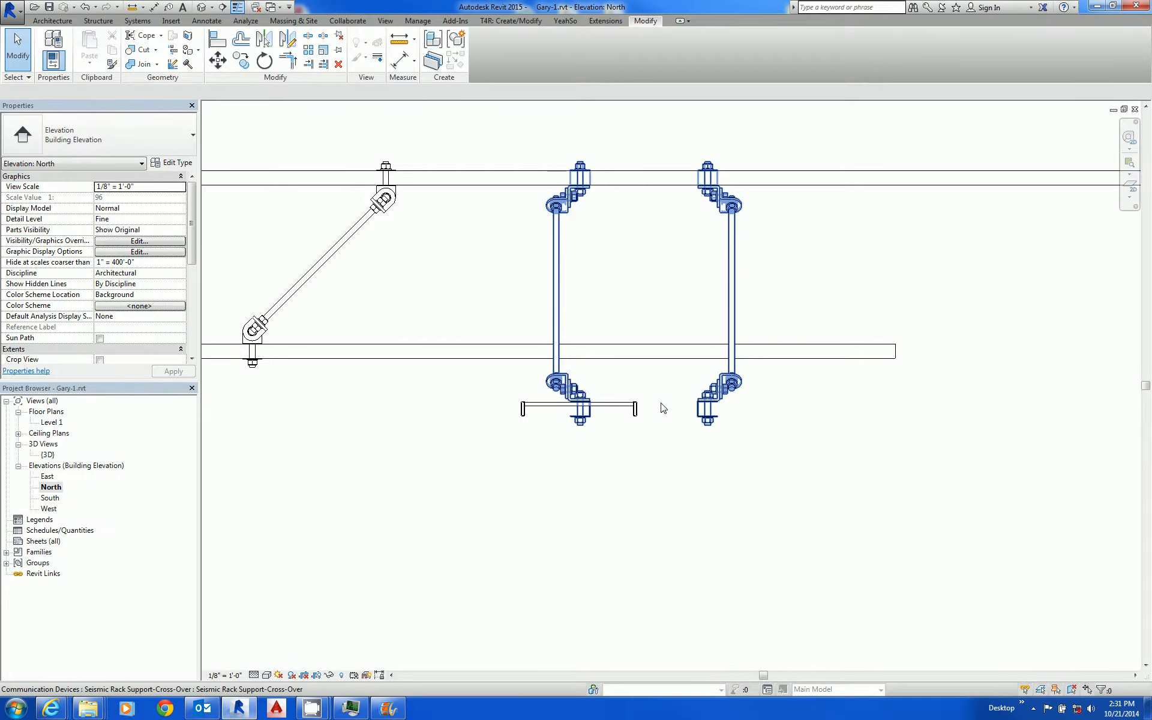
pyautogui.scroll(2, 660, 404)
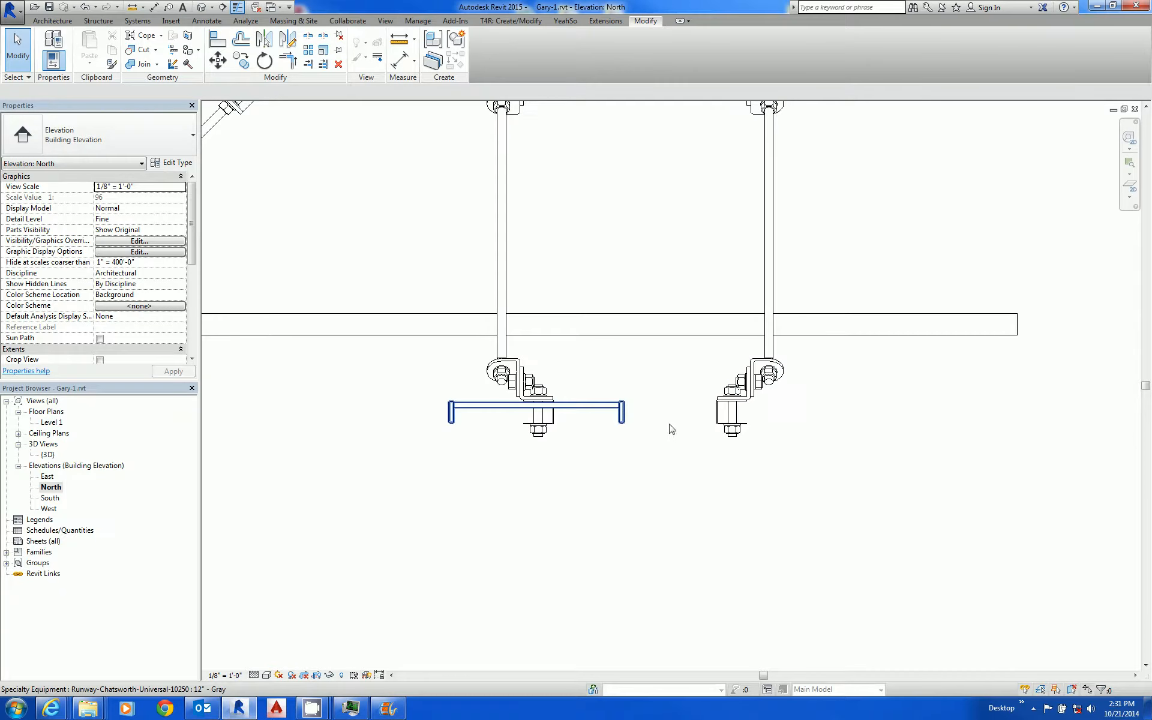
pyautogui.scroll(-2, 727, 397)
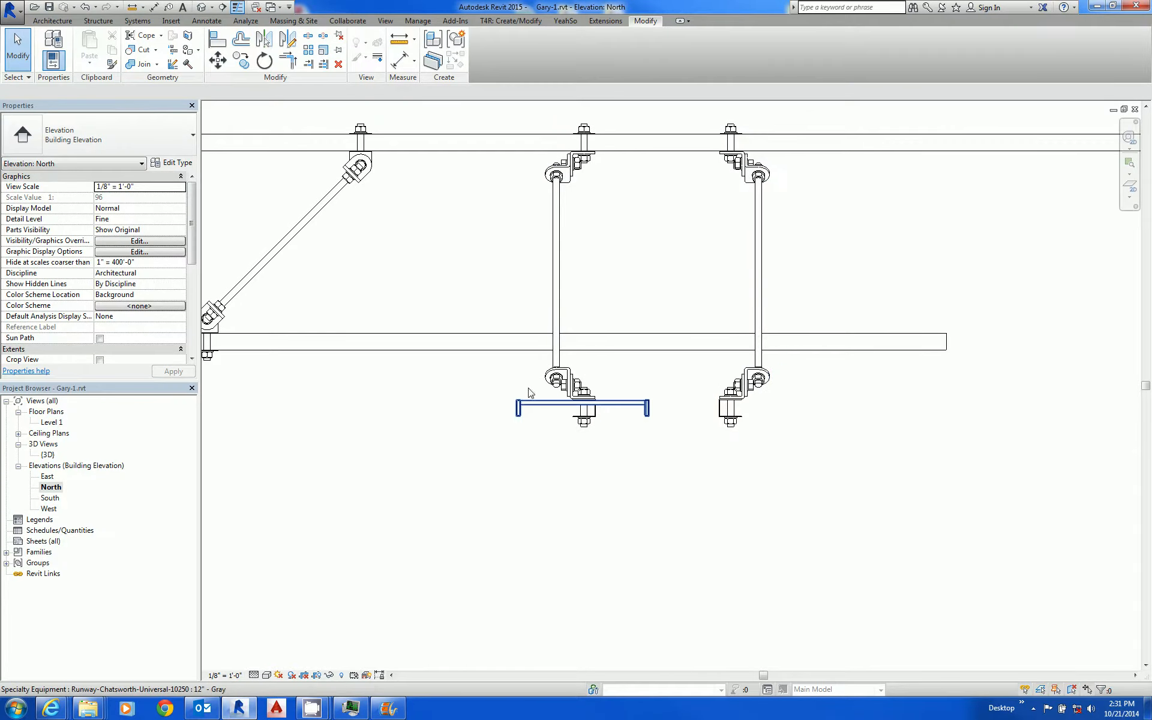
# Align the cross-over support's lower bracket with the inner face of the crossing runway's rail and lock the alignment
pyautogui.press('a')
pyautogui.press('l')
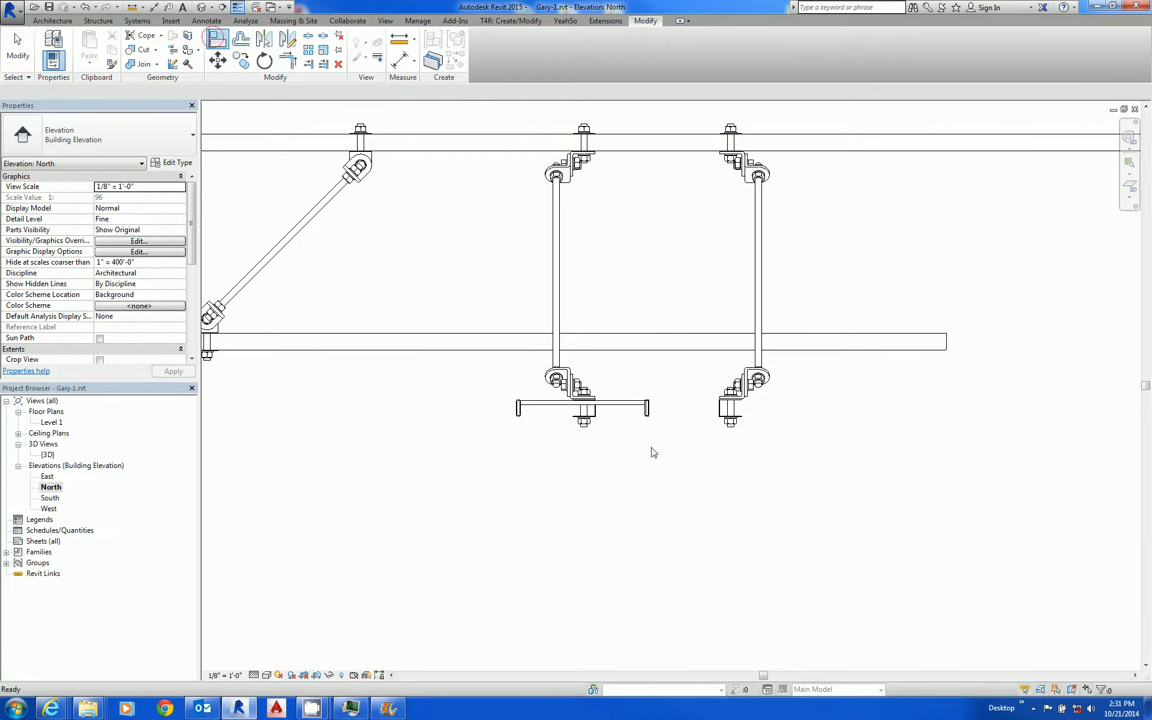
pyautogui.scroll(5, 653, 452)
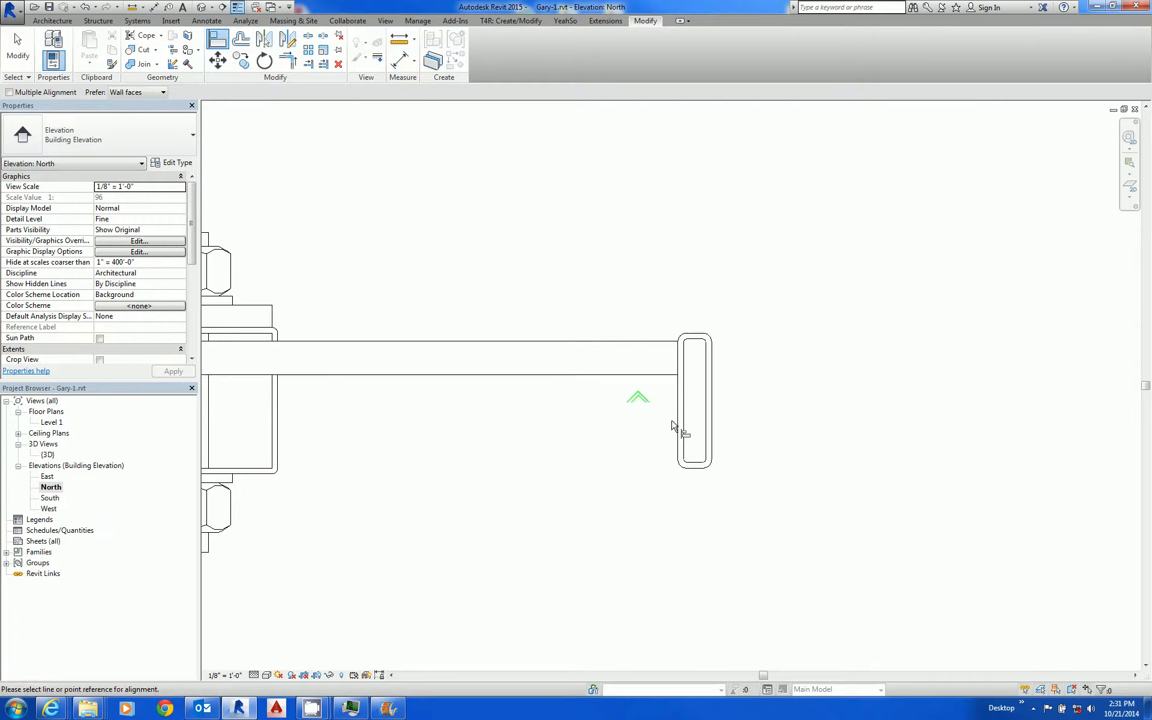
pyautogui.click(678, 422)
pyautogui.scroll(-1, 792, 459)
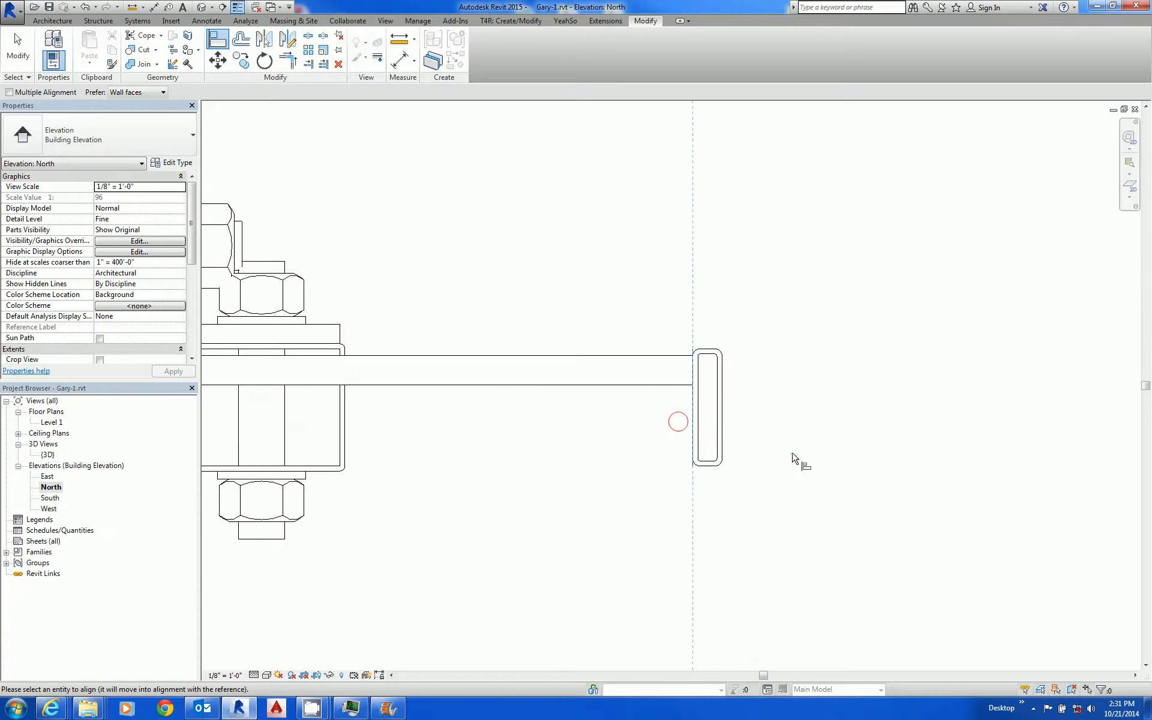
pyautogui.scroll(-3, 792, 459)
pyautogui.moveTo(820, 479); pyautogui.dragTo(606, 513, button='middle')
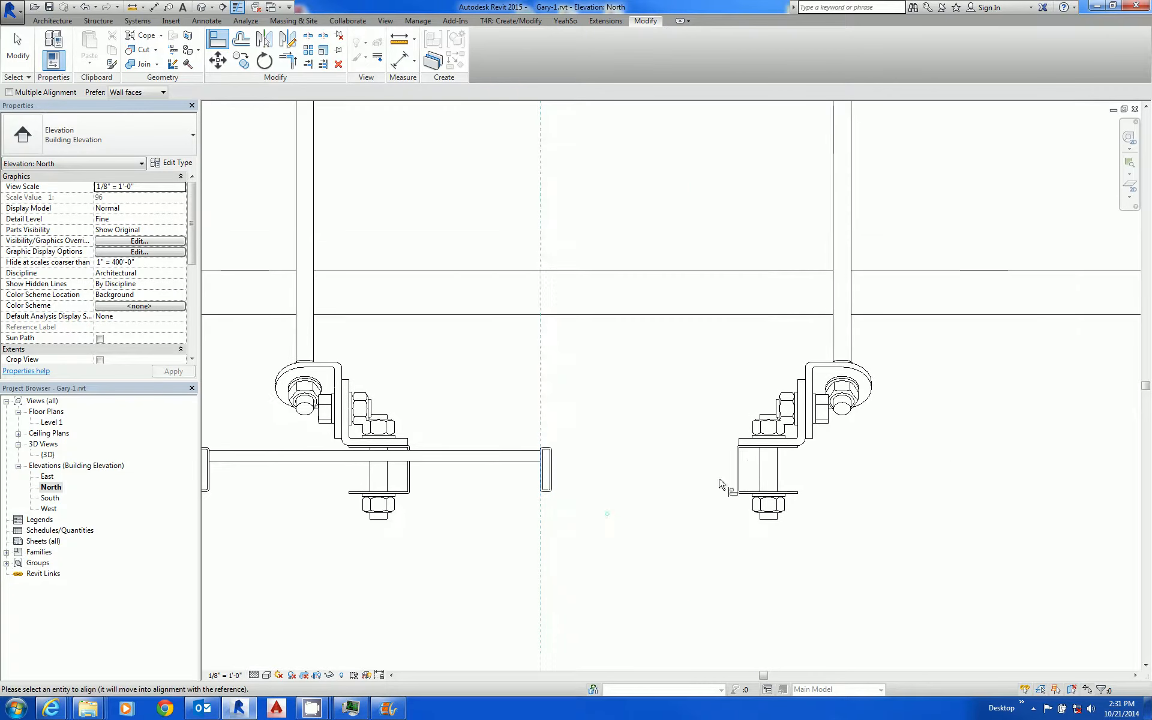
pyautogui.scroll(2, 751, 463)
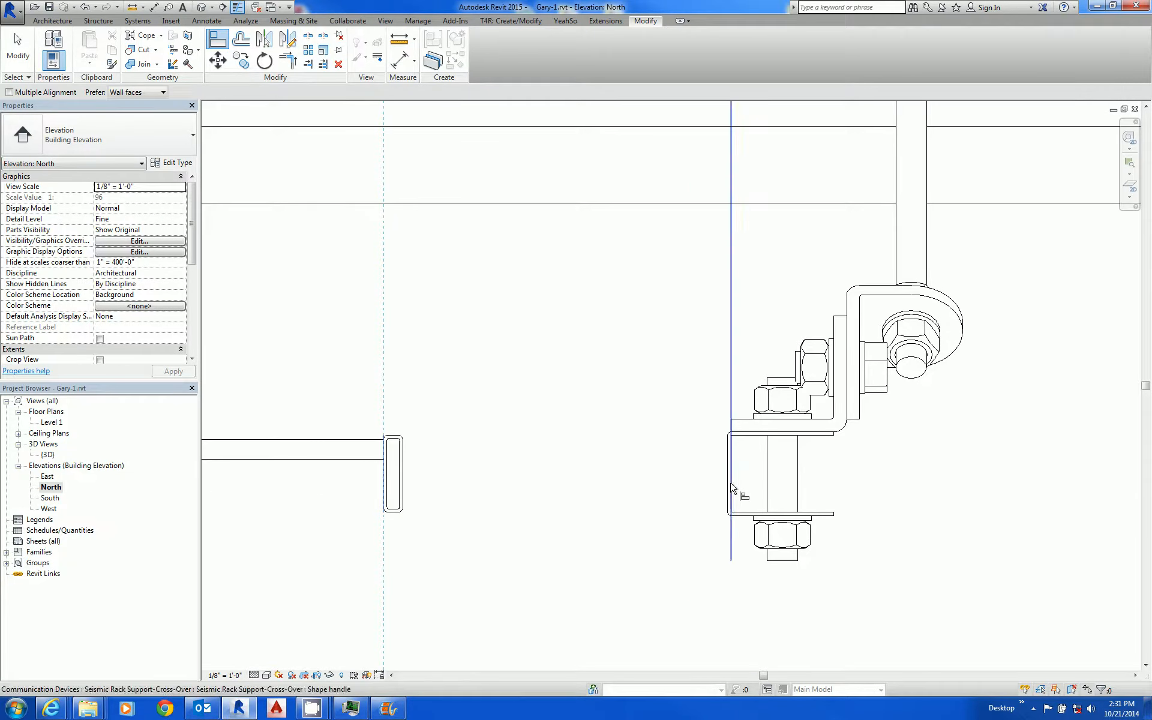
pyautogui.click(728, 489)
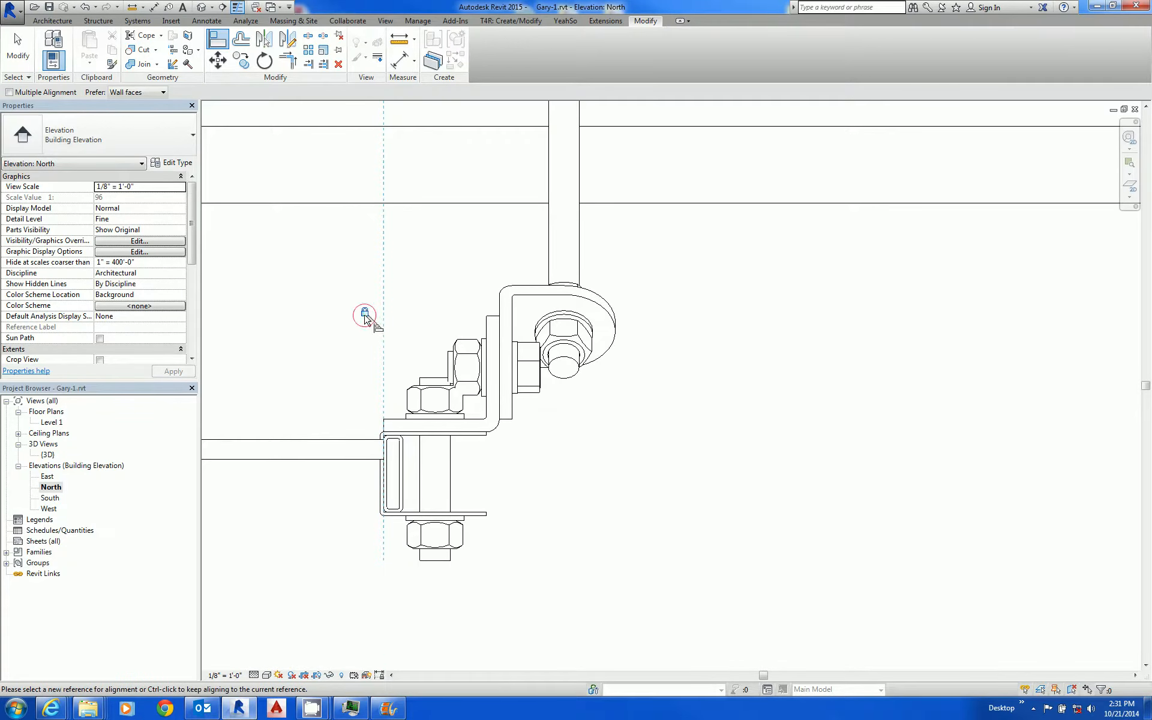
pyautogui.scroll(-5, 371, 359)
pyautogui.moveTo(372, 377); pyautogui.dragTo(563, 432, button='middle')
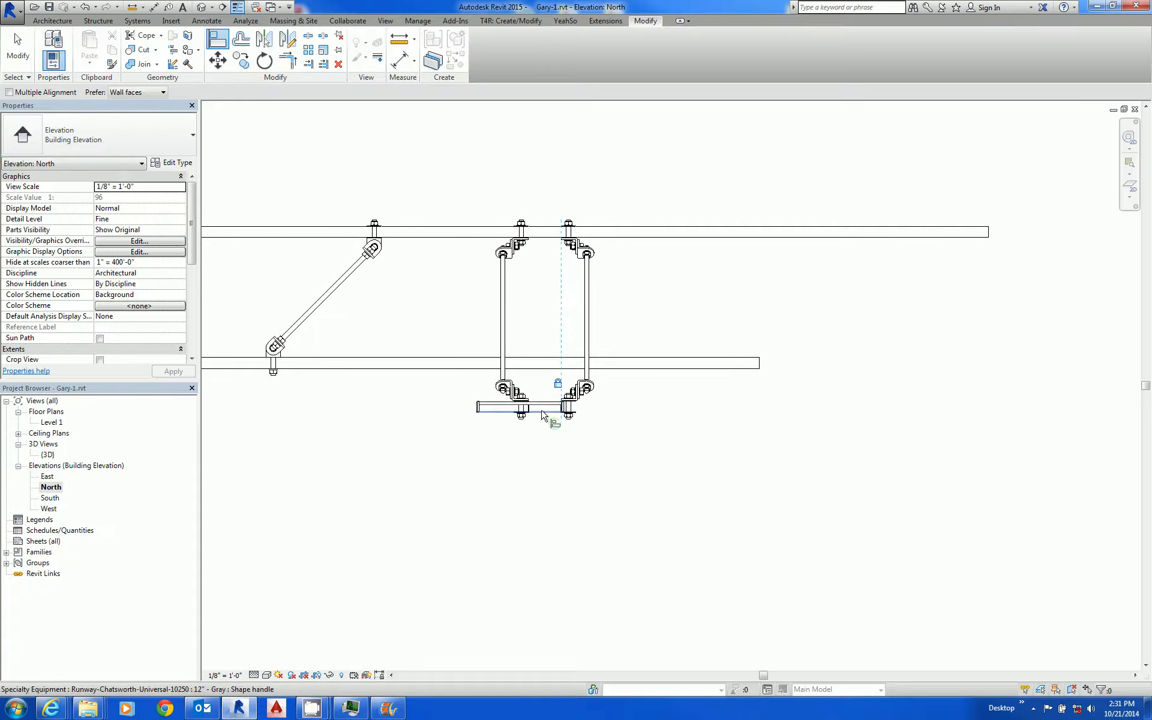
pyautogui.scroll(4, 543, 413)
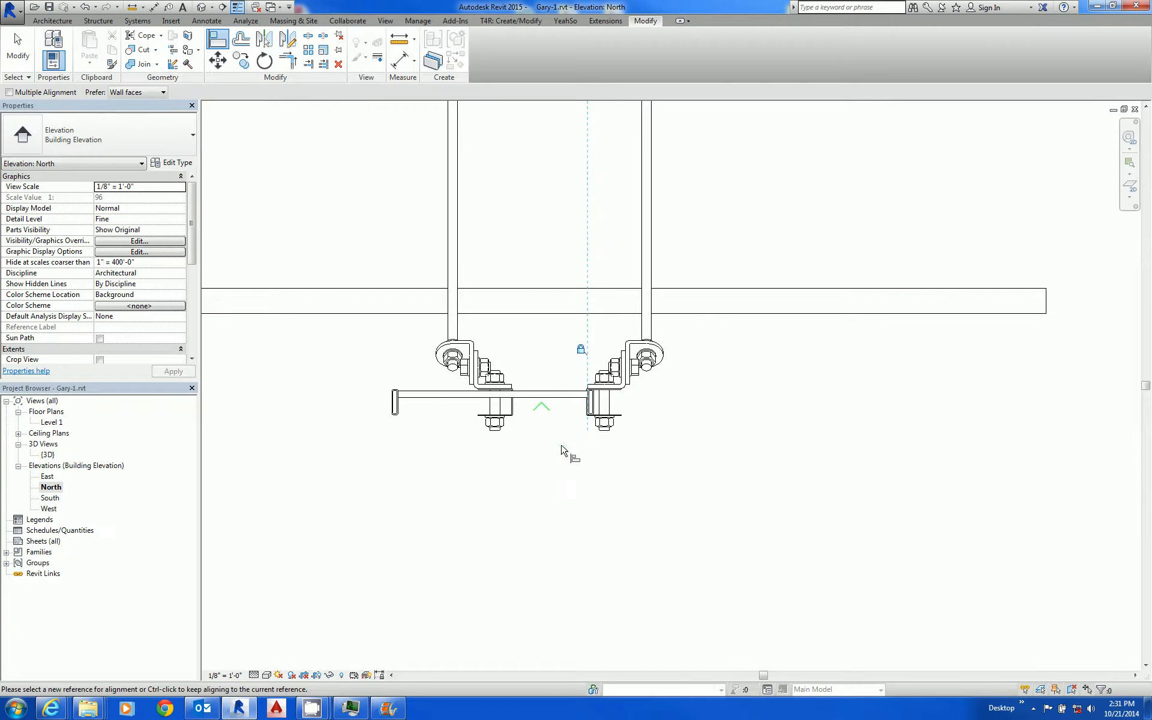
pyautogui.scroll(-3, 678, 525)
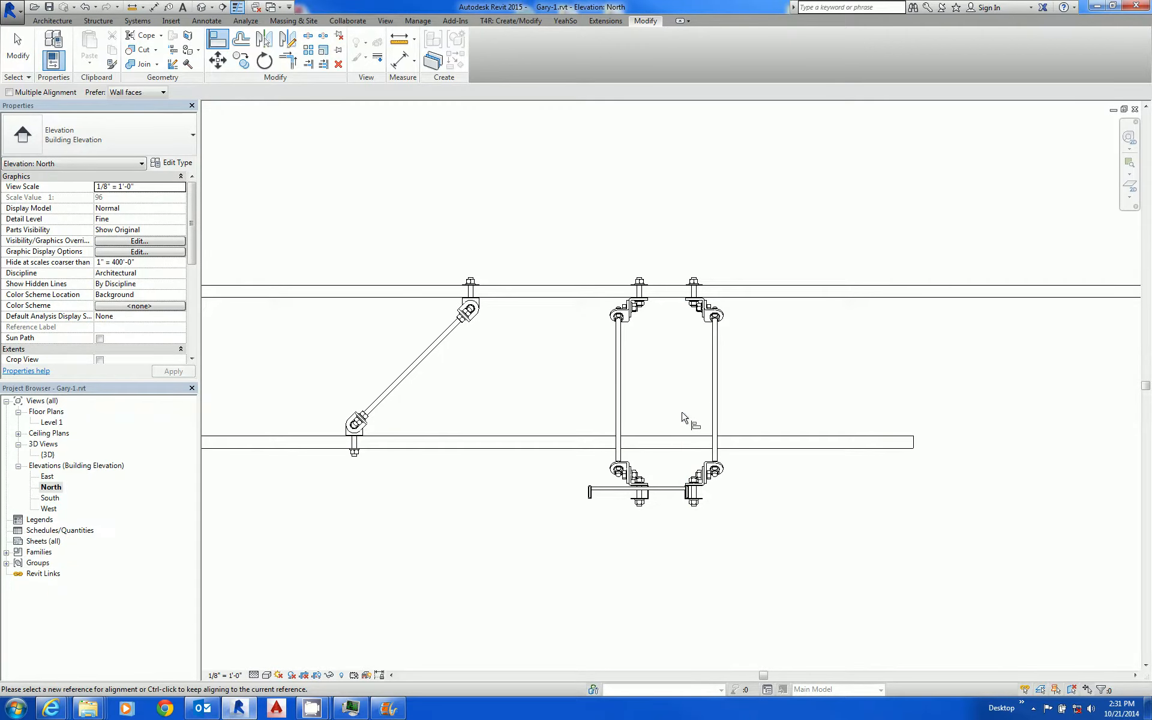
pyautogui.press('Escape')
pyautogui.press('Escape')
# Try a rack Width of 12' 0" on the cross-over support and undo the change
pyautogui.click(716, 422)
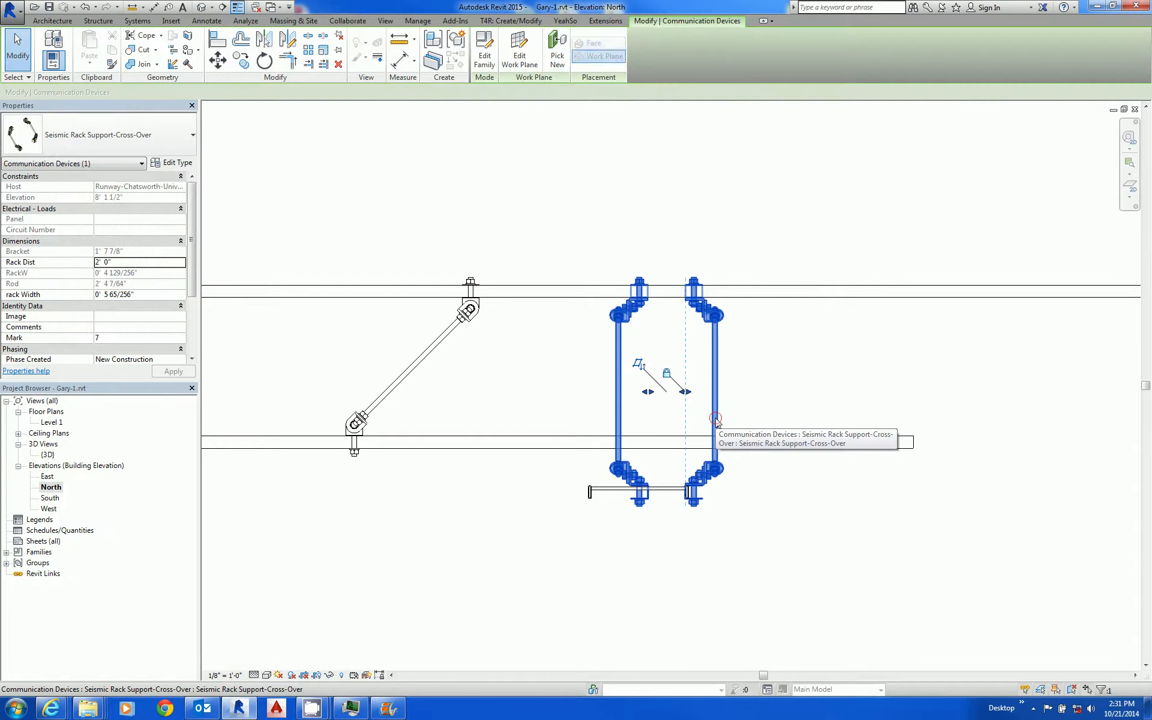
pyautogui.click(161, 296)
pyautogui.write('12')
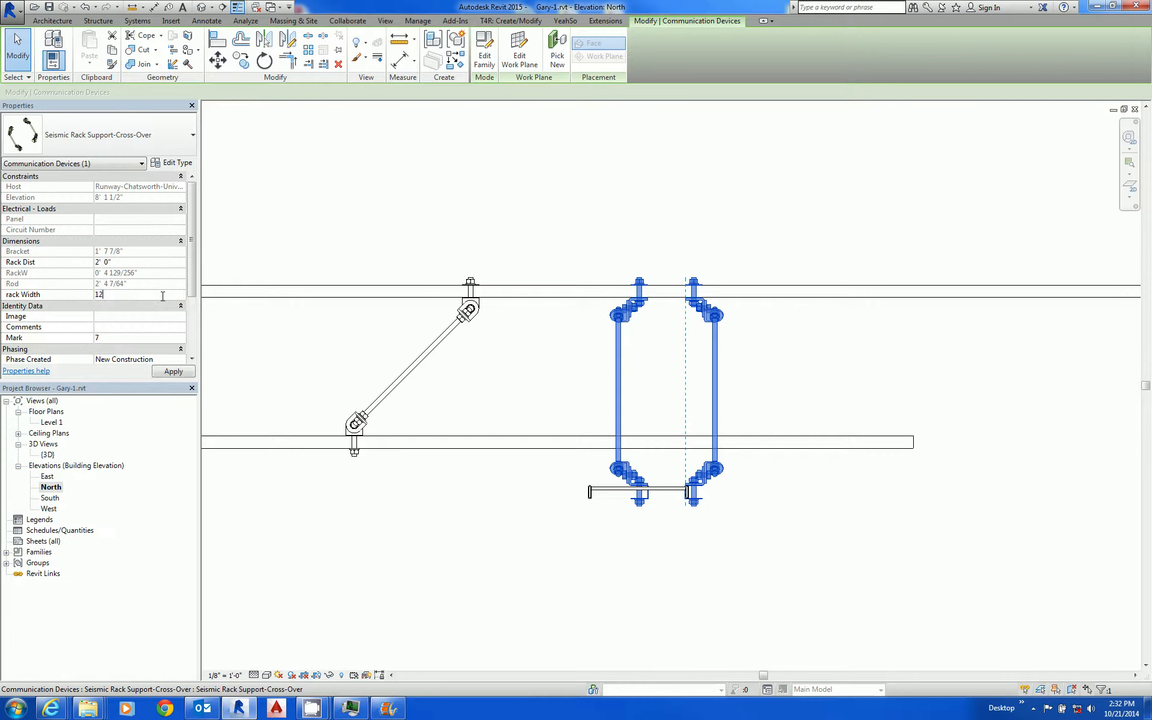
pyautogui.press('Return')
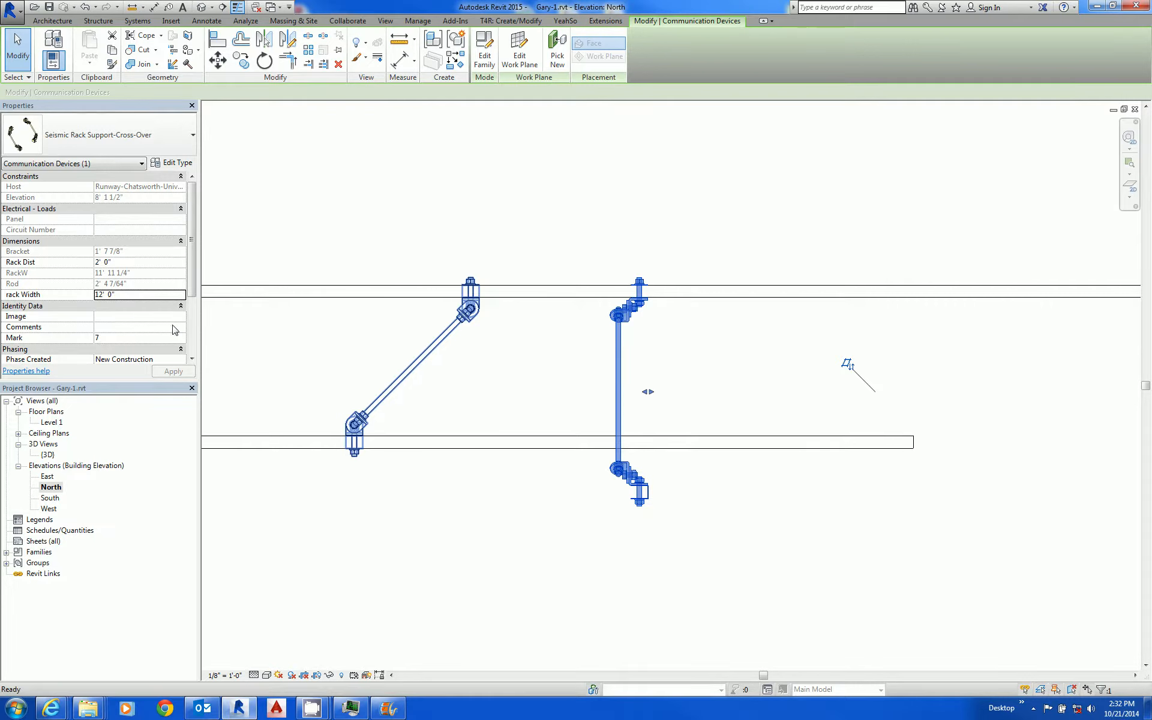
pyautogui.hotkey('ctrl', 'z')
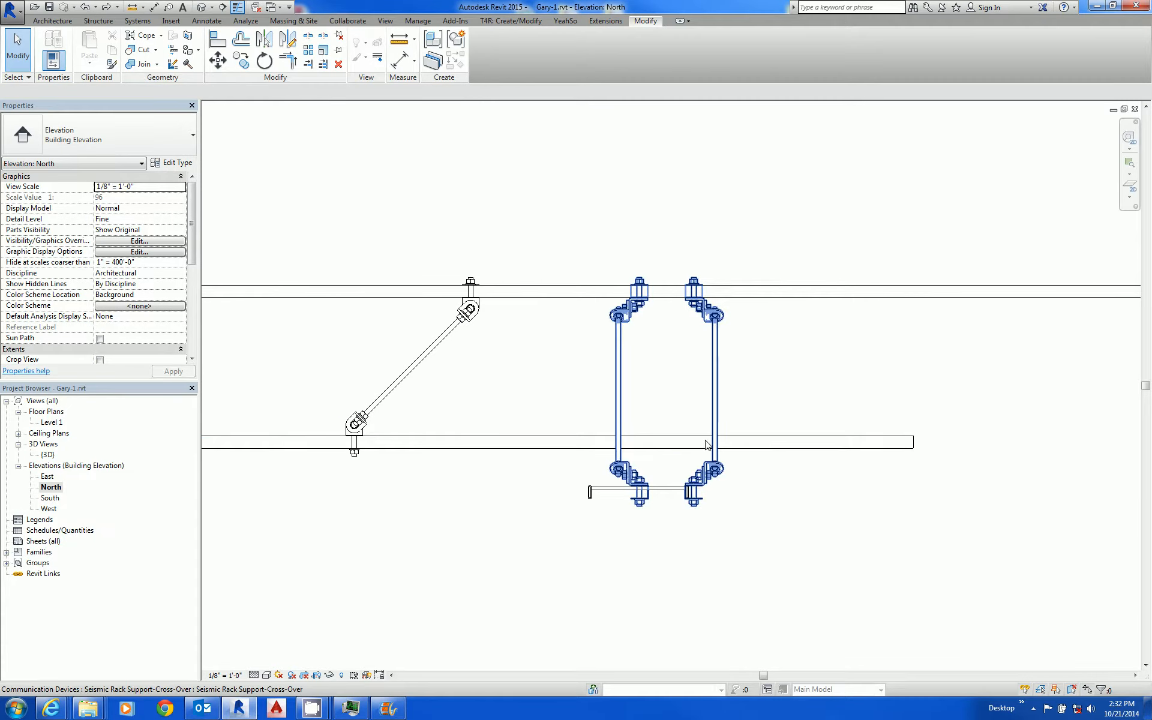
# Set the cross-over support's rack Width to 1' 0" to match the crossing runway
pyautogui.click(713, 432)
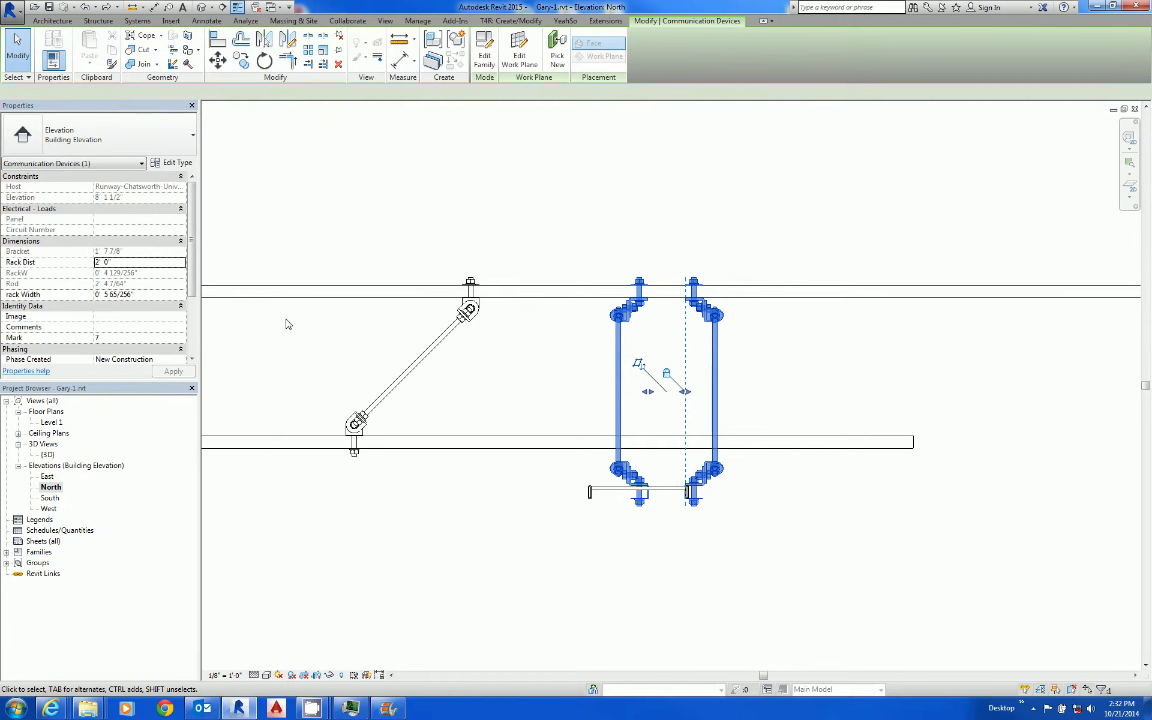
pyautogui.click(138, 298)
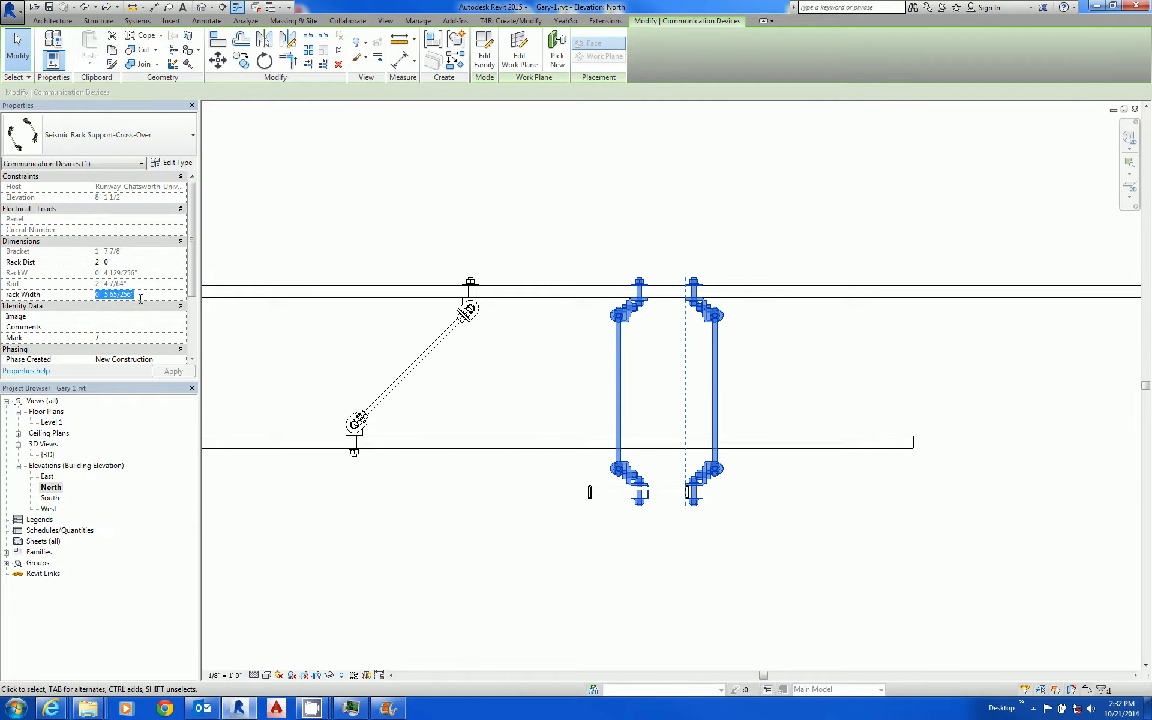
pyautogui.write('1')
pyautogui.press('Return')
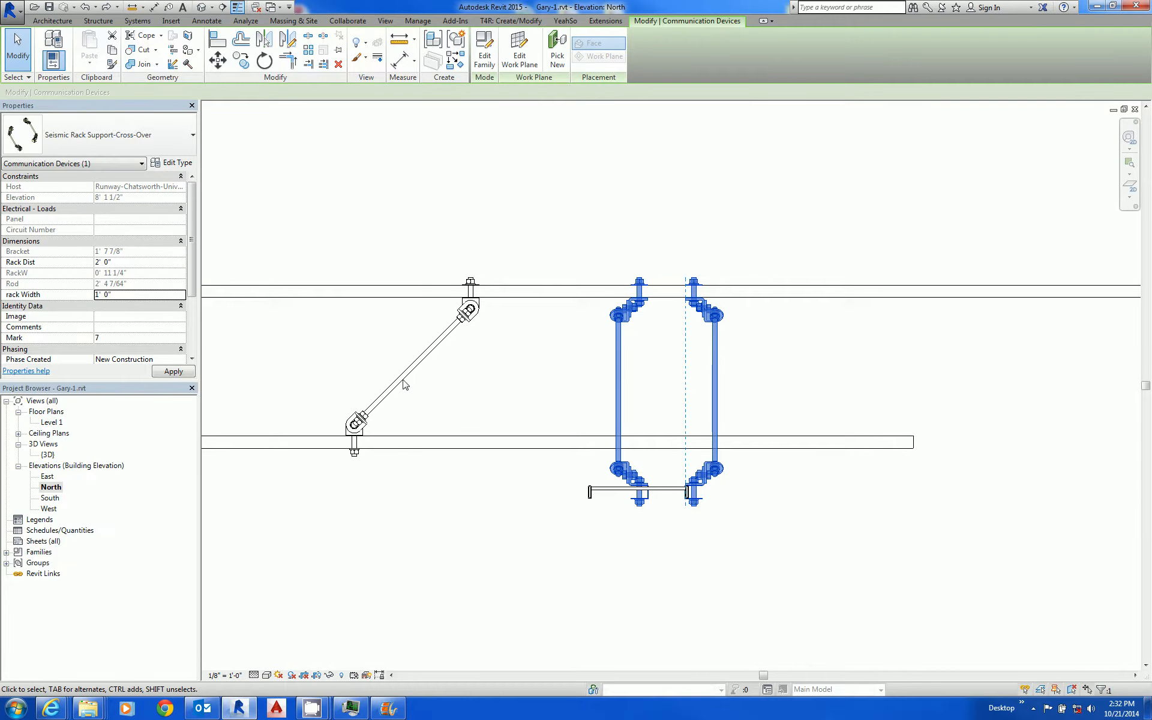
pyautogui.scroll(-2, 600, 515)
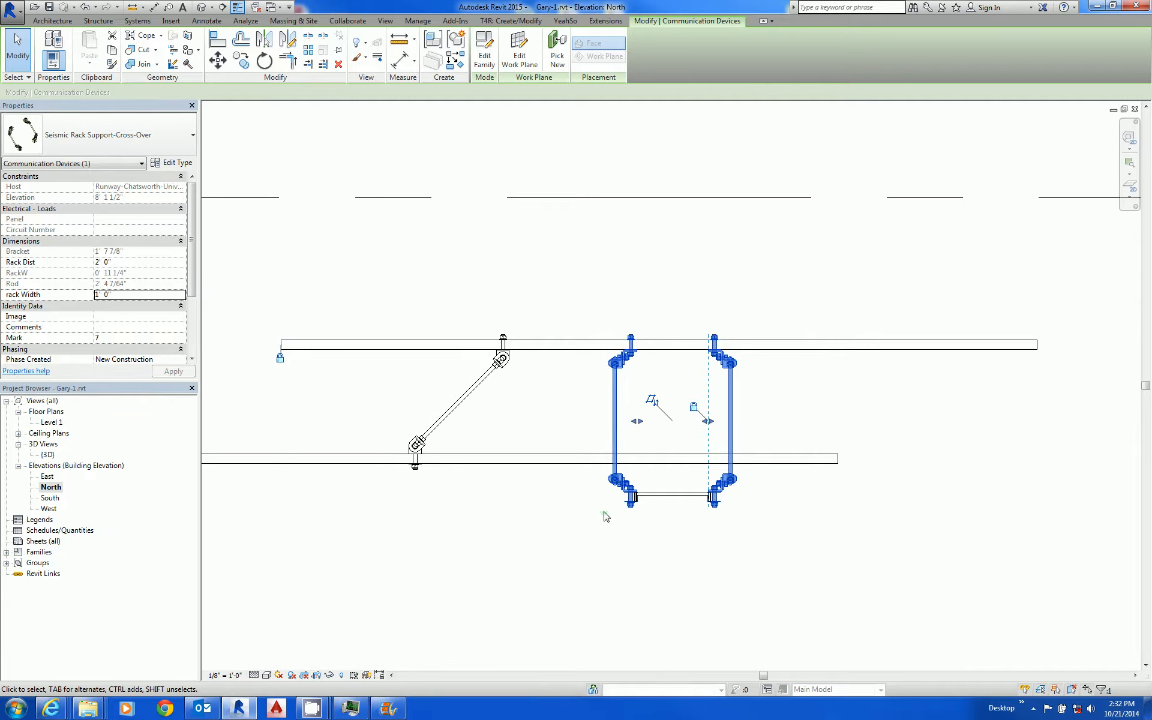
pyautogui.click(613, 561)
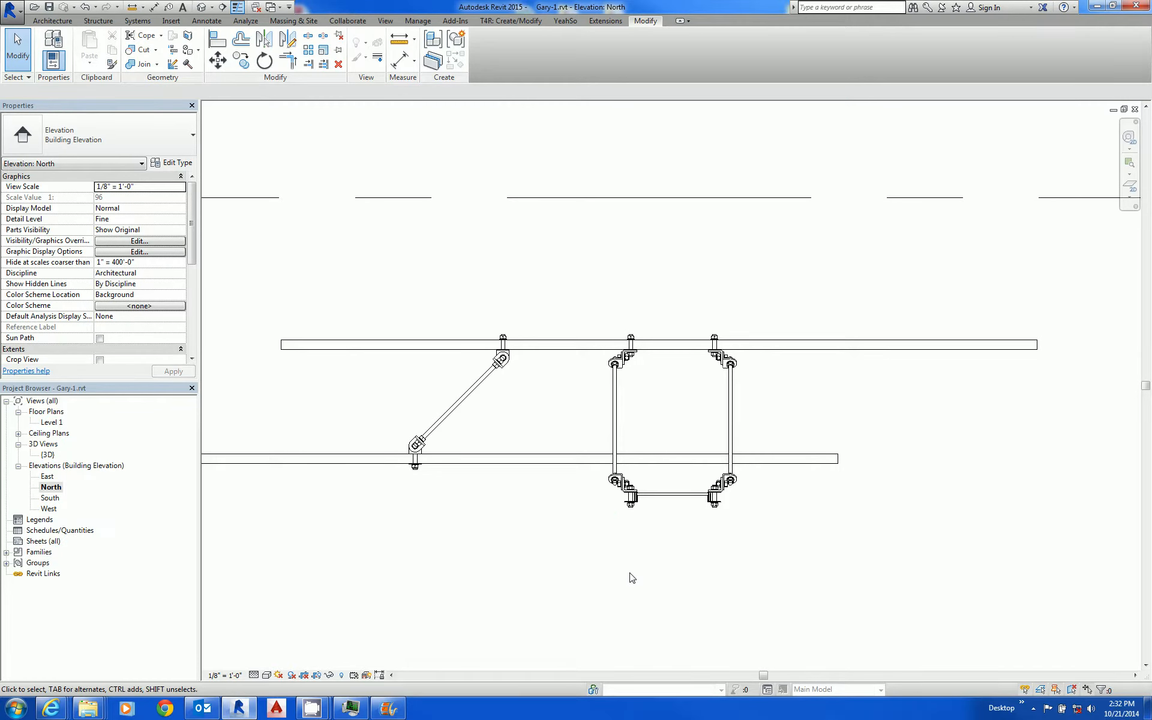
# Open the default 3D view and examine how the cross-over support's lower brackets sit on the crossing runway's rails
pyautogui.click(201, 7)
pyautogui.keyDown('shift'); pyautogui.moveTo(706, 497); pyautogui.dragTo(715, 504, button='middle'); pyautogui.keyUp('shift')
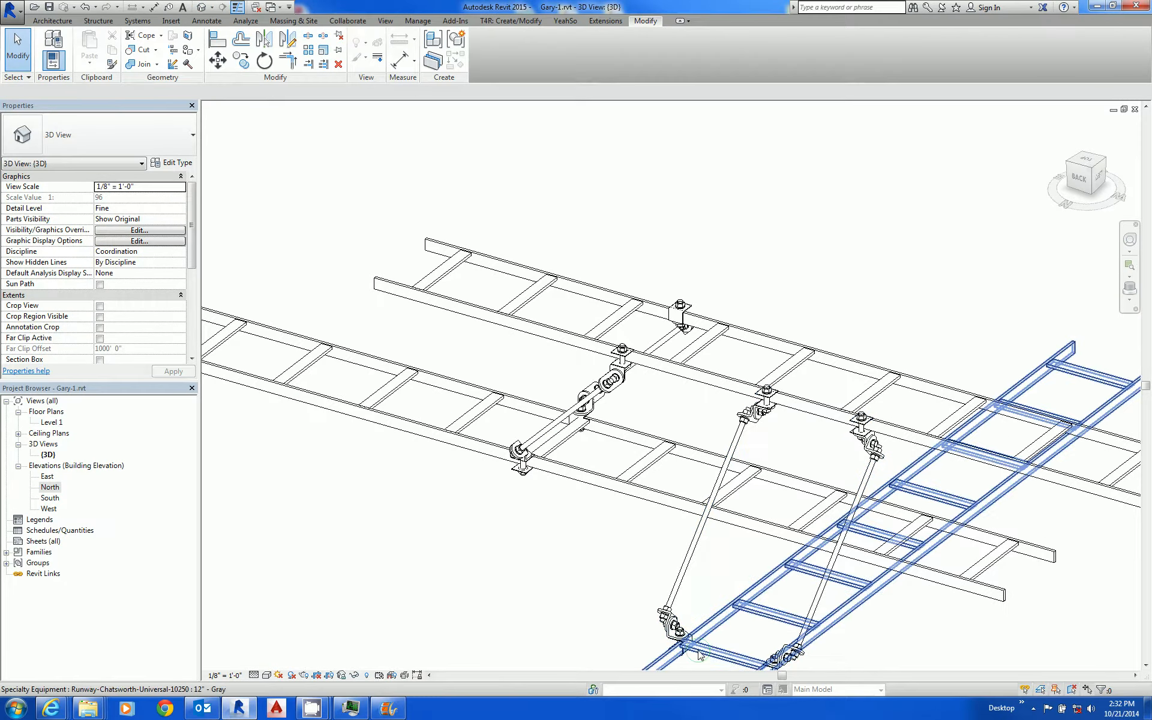
pyautogui.moveTo(697, 652); pyautogui.dragTo(704, 359, button='middle')
pyautogui.scroll(3, 706, 317)
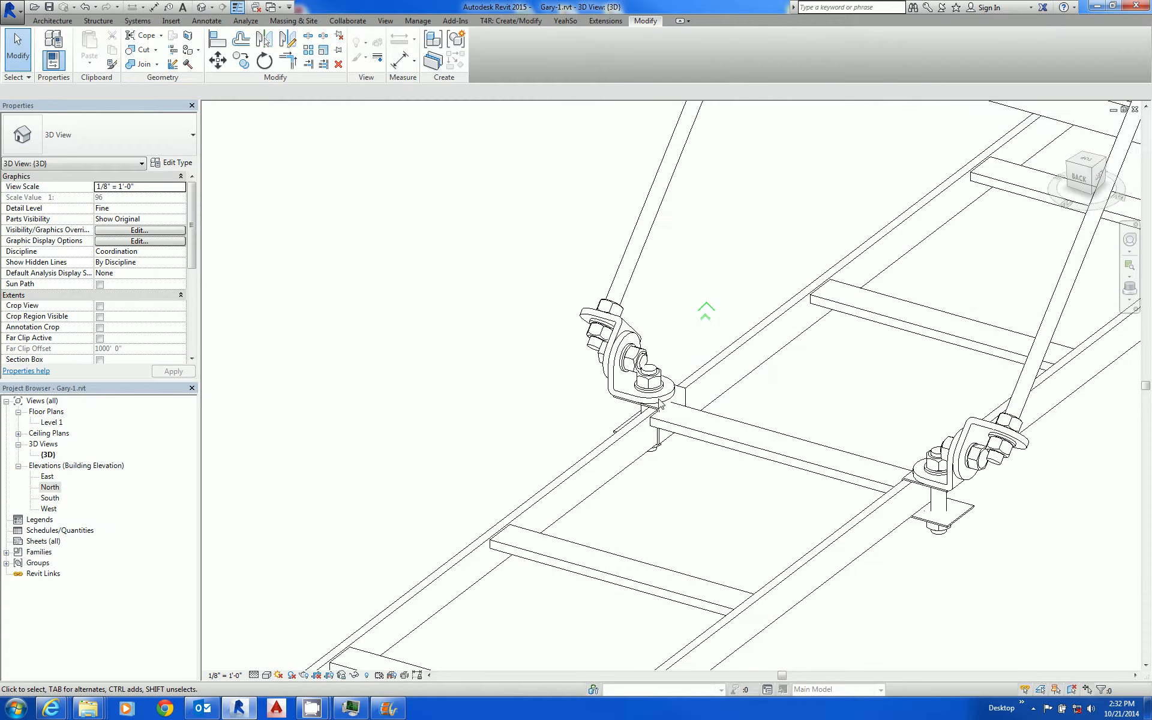
pyautogui.scroll(2, 706, 323)
pyautogui.scroll(-2, 580, 486)
pyautogui.scroll(-3, 578, 485)
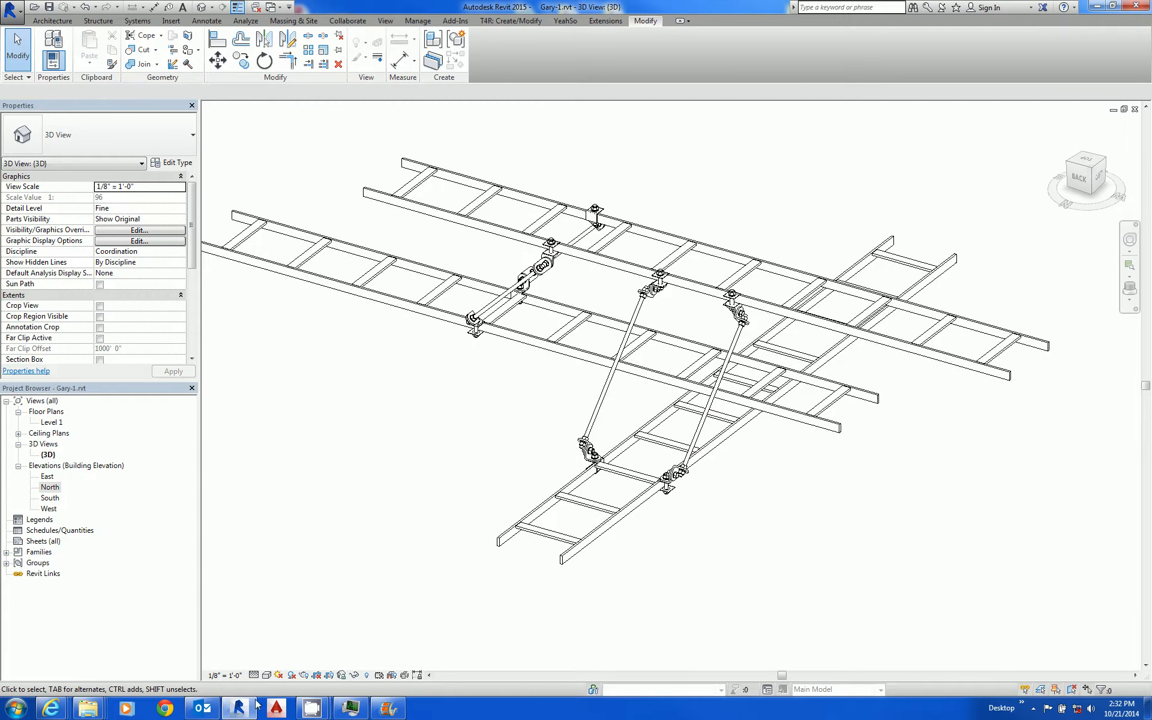
# Display the 3D view in the Shaded visual style
pyautogui.click(267, 675)
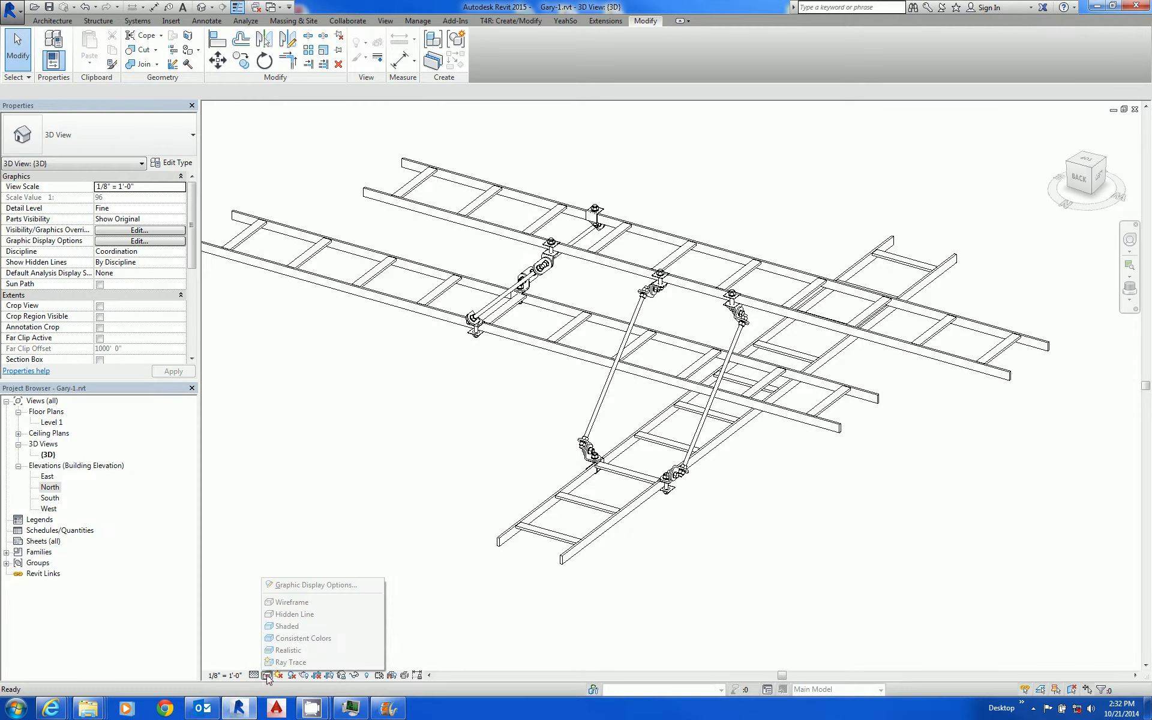
pyautogui.click(287, 627)
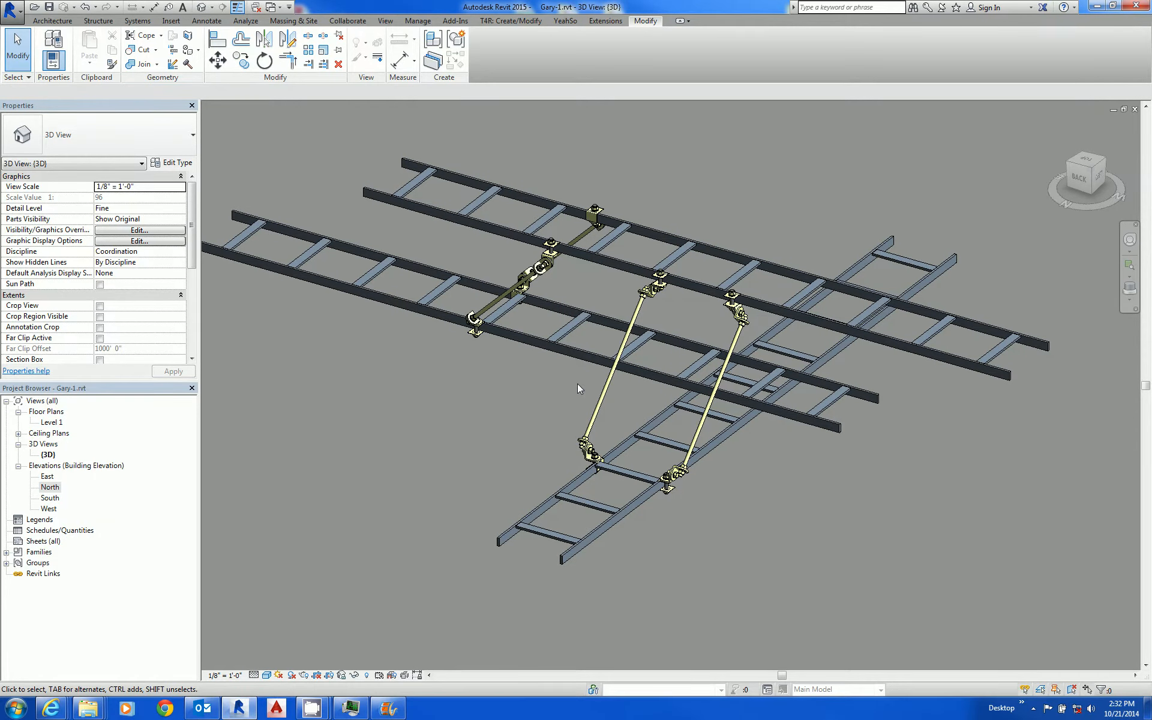
pyautogui.moveTo(578, 384)
pyautogui.keyDown('shift'); pyautogui.mouseDown(button='middle')
pyautogui.moveTo(528, 470)
pyautogui.moveTo(519, 456)
pyautogui.mouseUp(button='middle'); pyautogui.keyUp('shift')
# Turn on Vert Rod Visible for the in-line stacked seismic rack support and deselect it
pyautogui.click(519, 449)
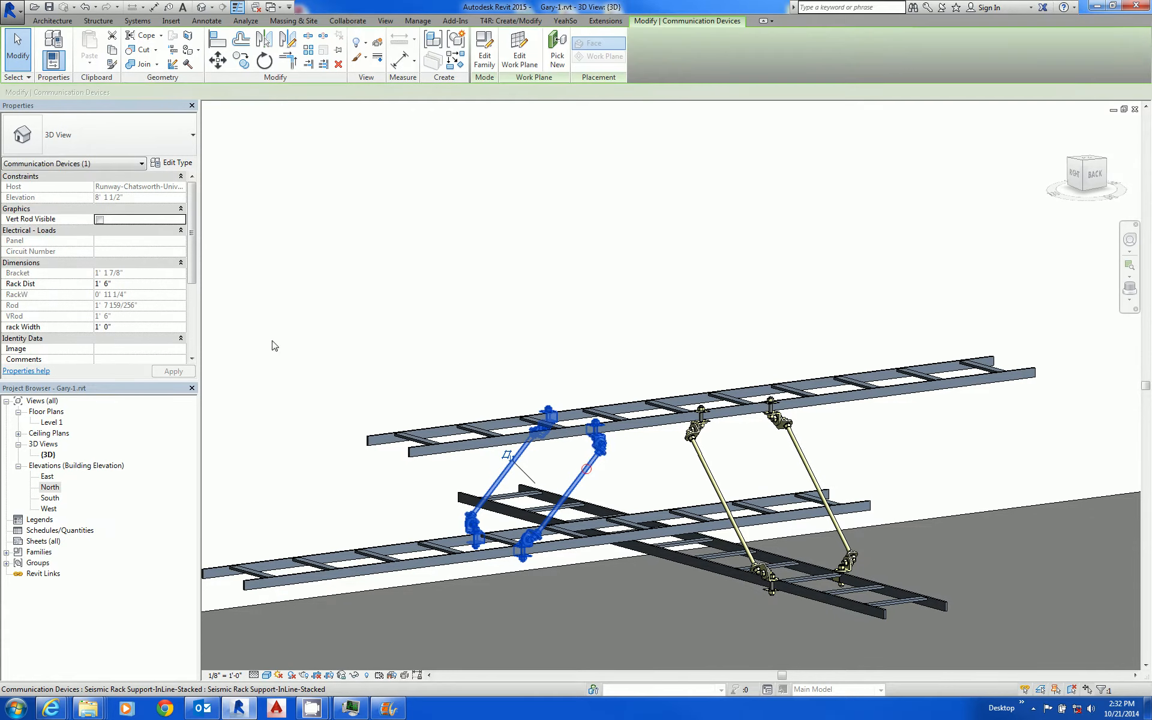
pyautogui.click(100, 219)
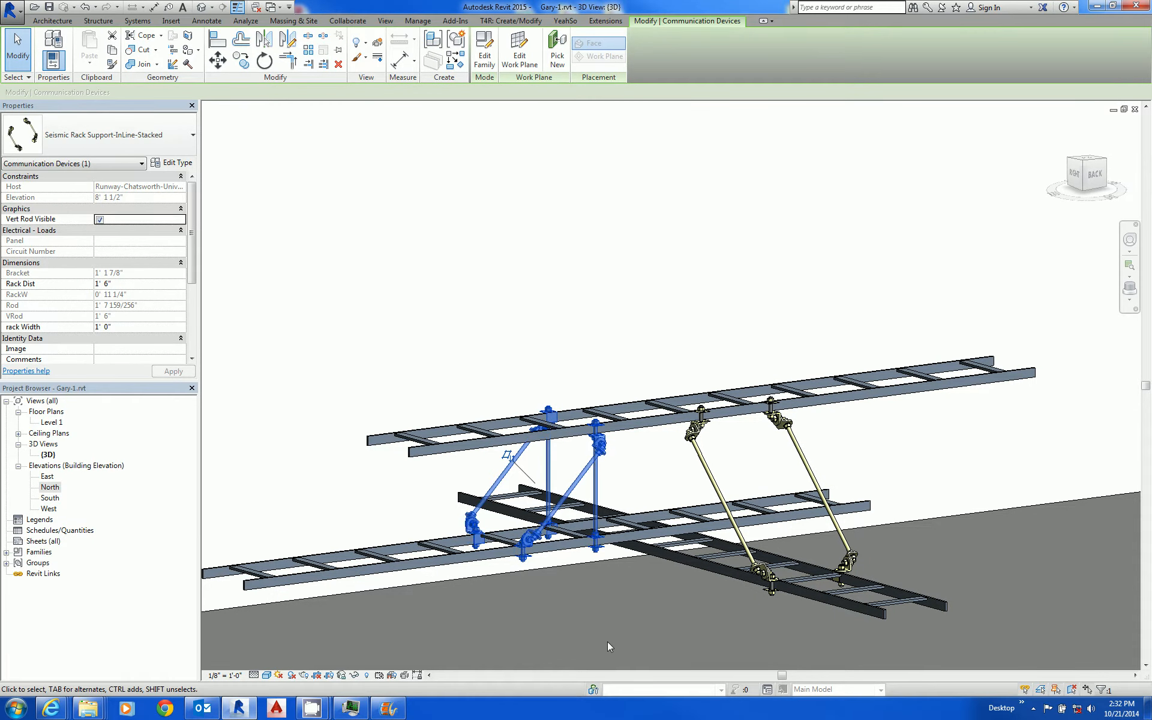
pyautogui.keyDown('shift'); pyautogui.moveTo(607, 642); pyautogui.dragTo(622, 646, button='middle'); pyautogui.keyUp('shift')
pyautogui.click(622, 647)
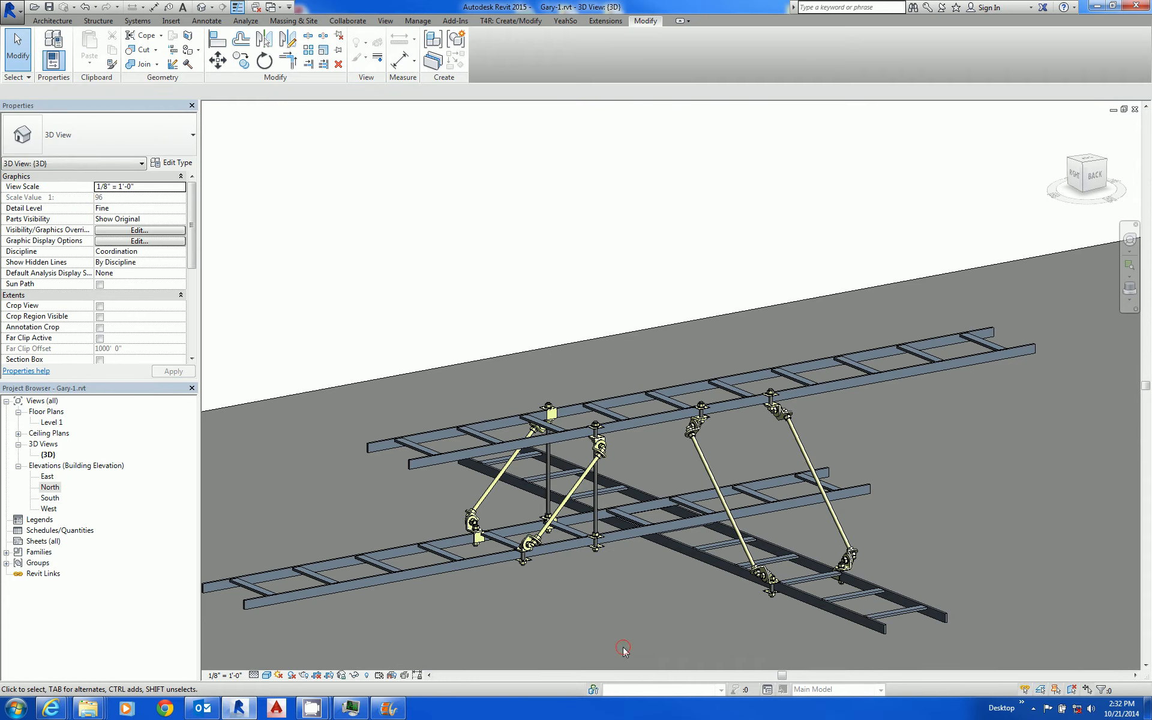